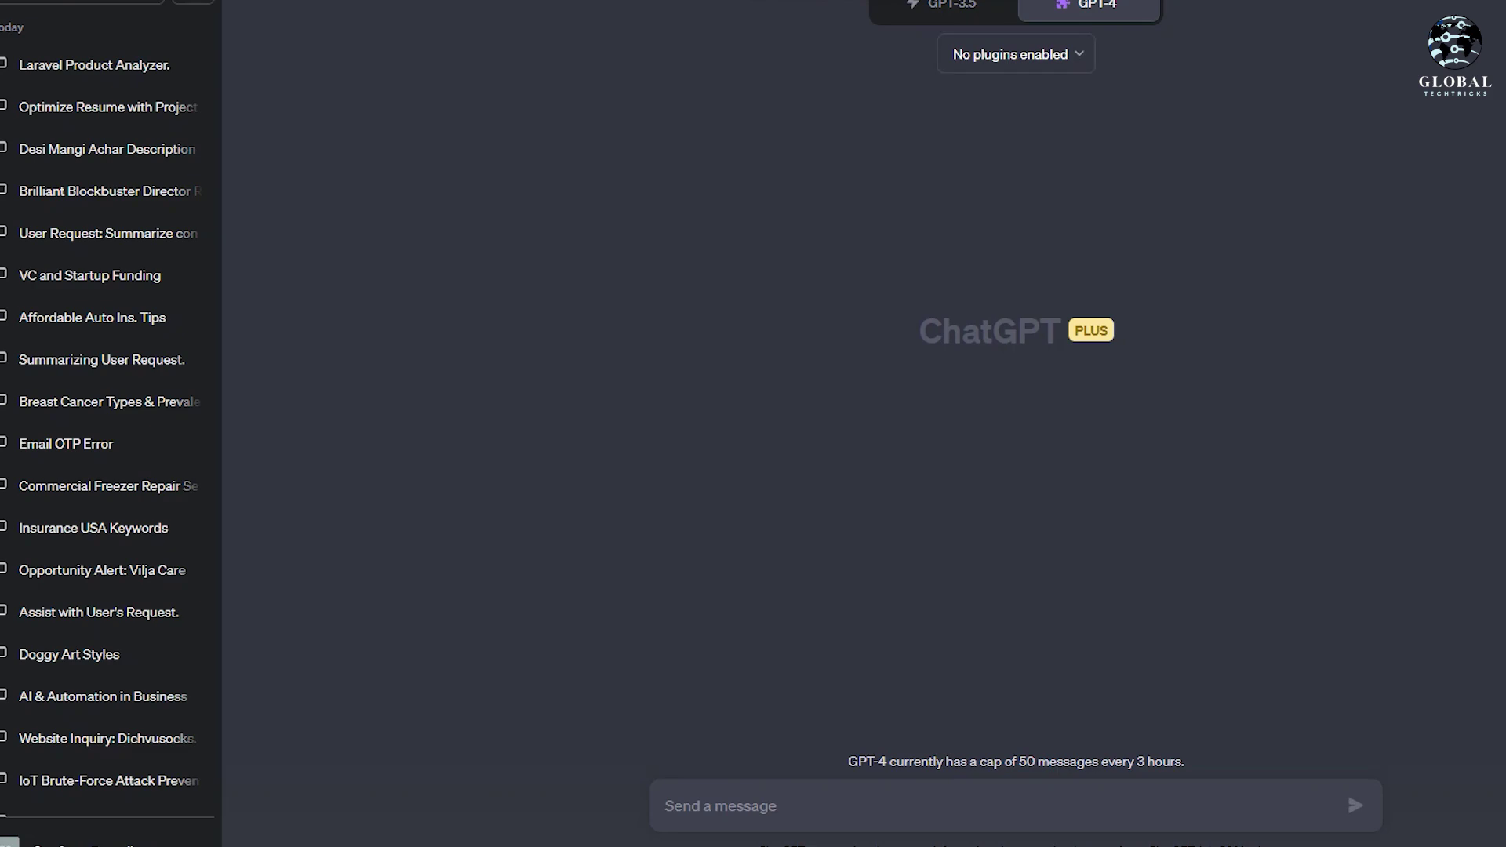
Search the Plugin store for 'chat with pdf' and install ChatWithPDF
{"action": "left_click", "coordinate": [1016, 54]}
{"action": "scroll", "coordinate": [1014, 193], "scroll_direction": "down", "scroll_amount": 15}
{"action": "left_click", "coordinate": [1177, 239]}
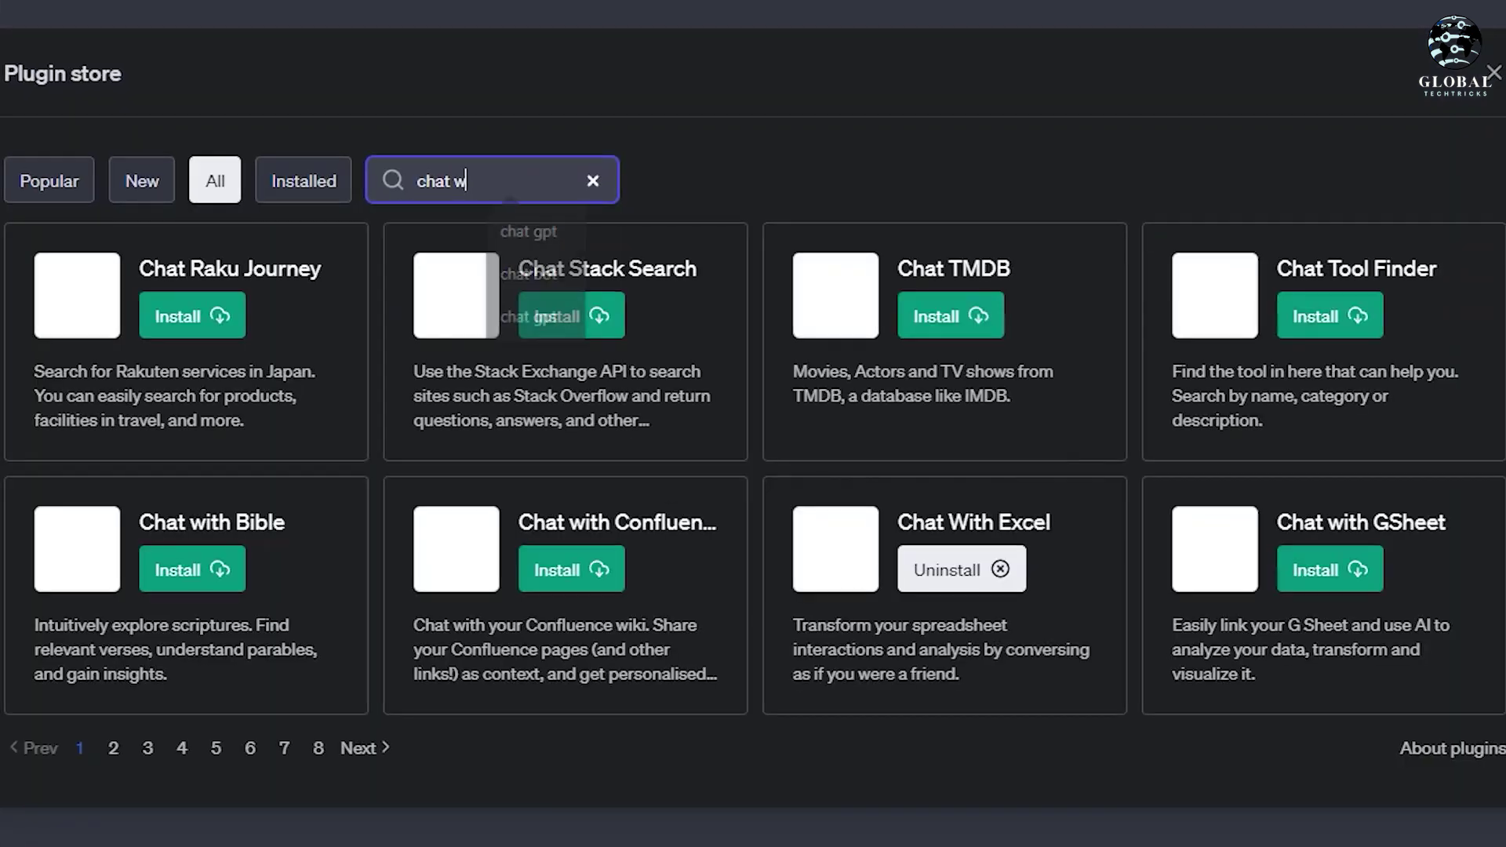
{"action": "type", "text": "ith p"}
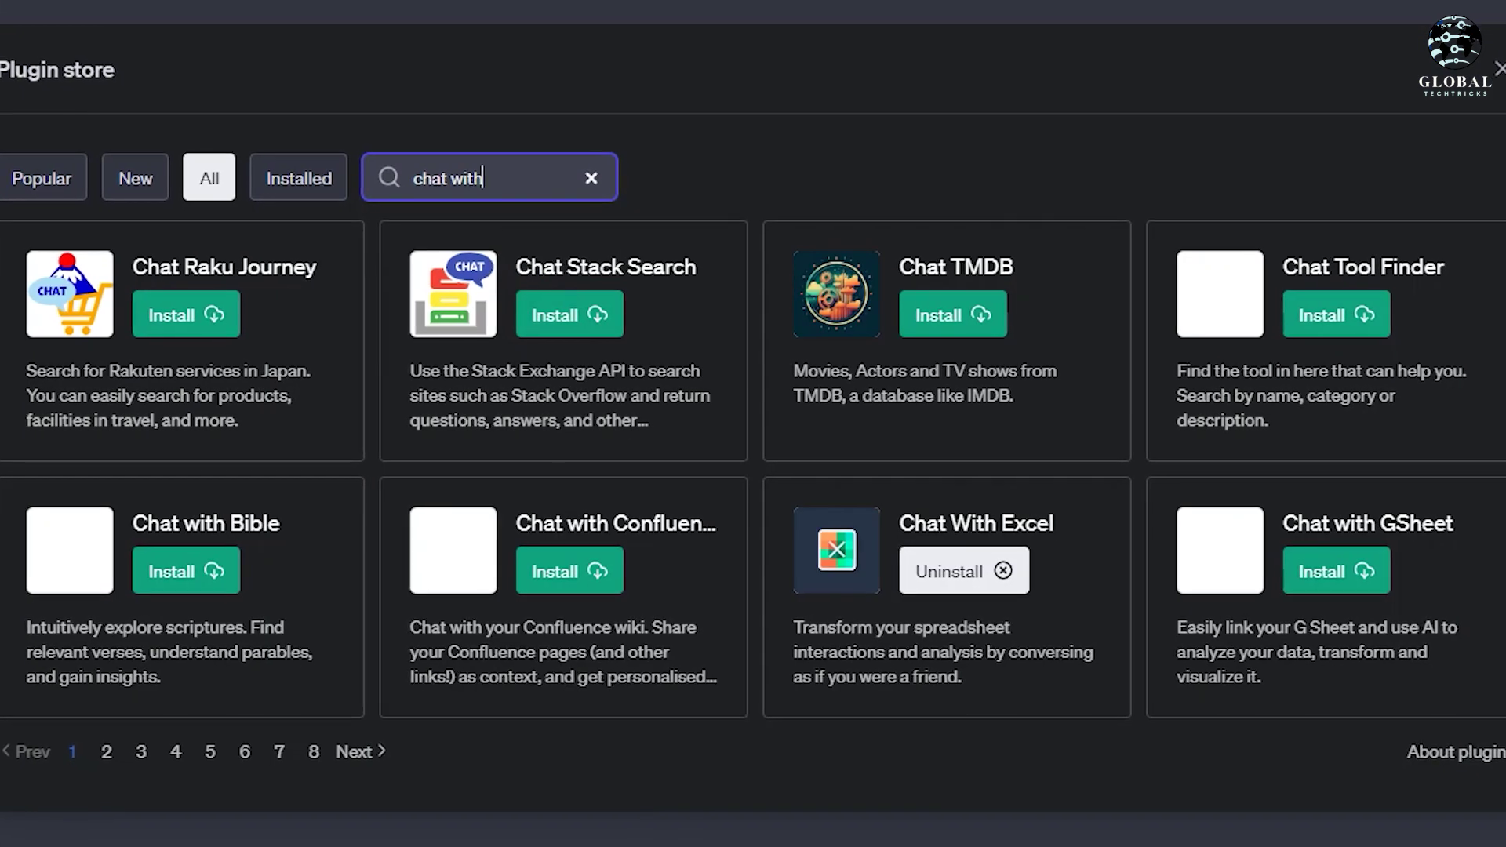
{"action": "type", "text": "df"}
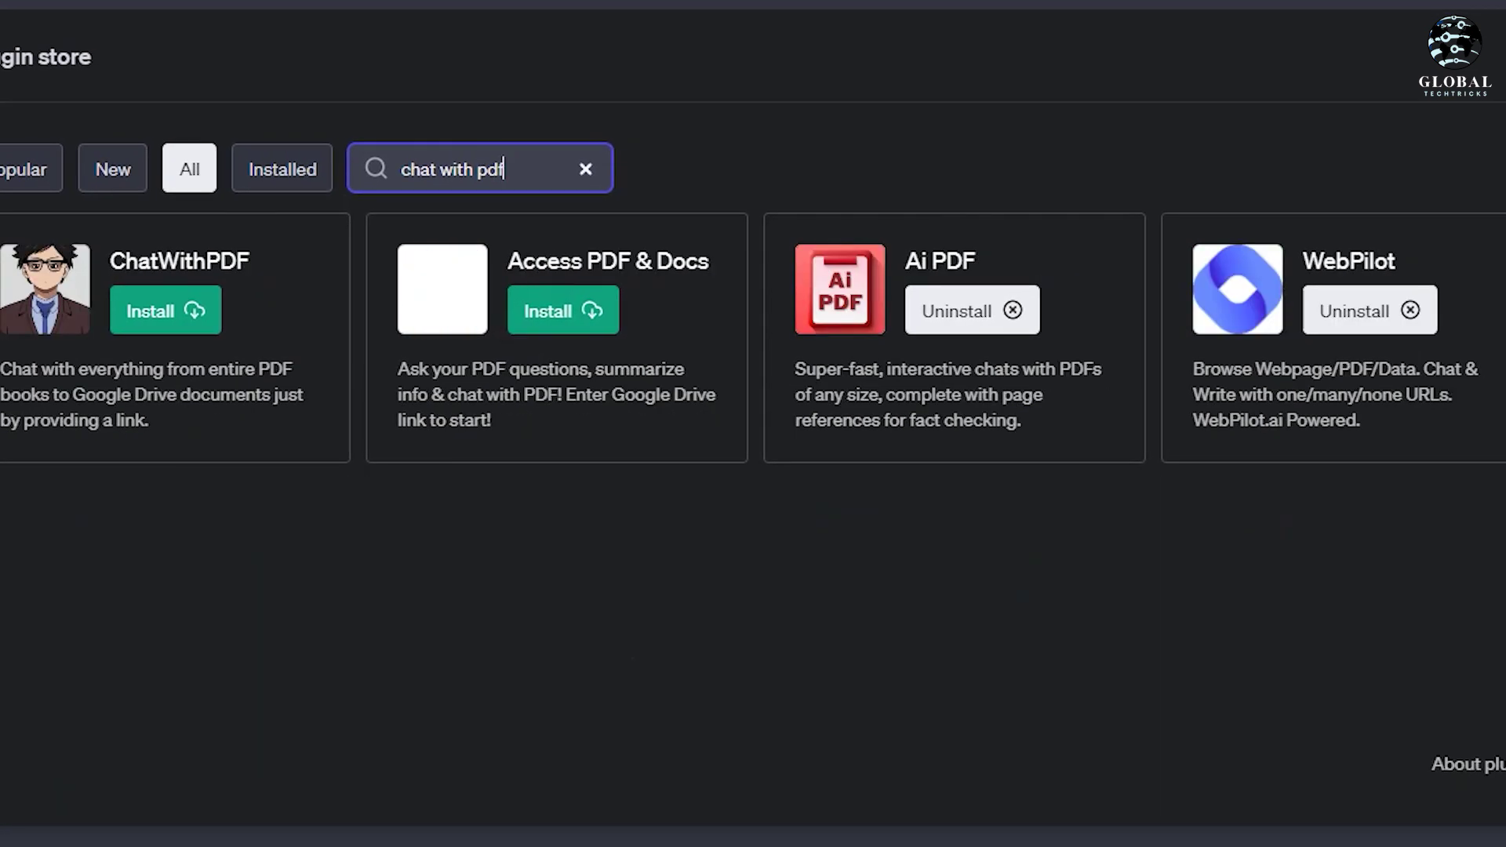
{"action": "key", "text": "Tab"}
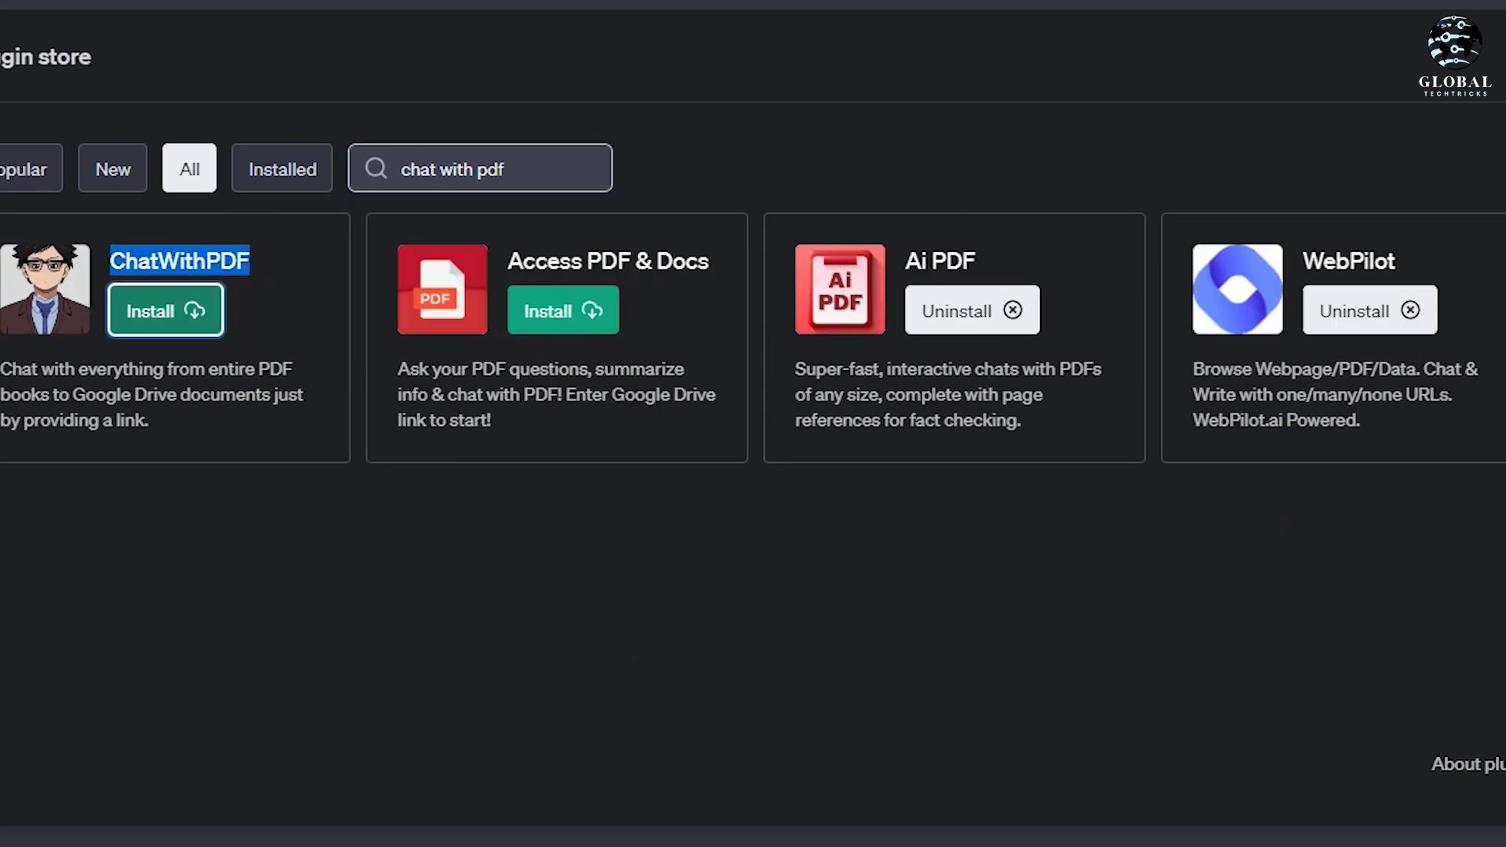
{"action": "key", "text": "Return"}
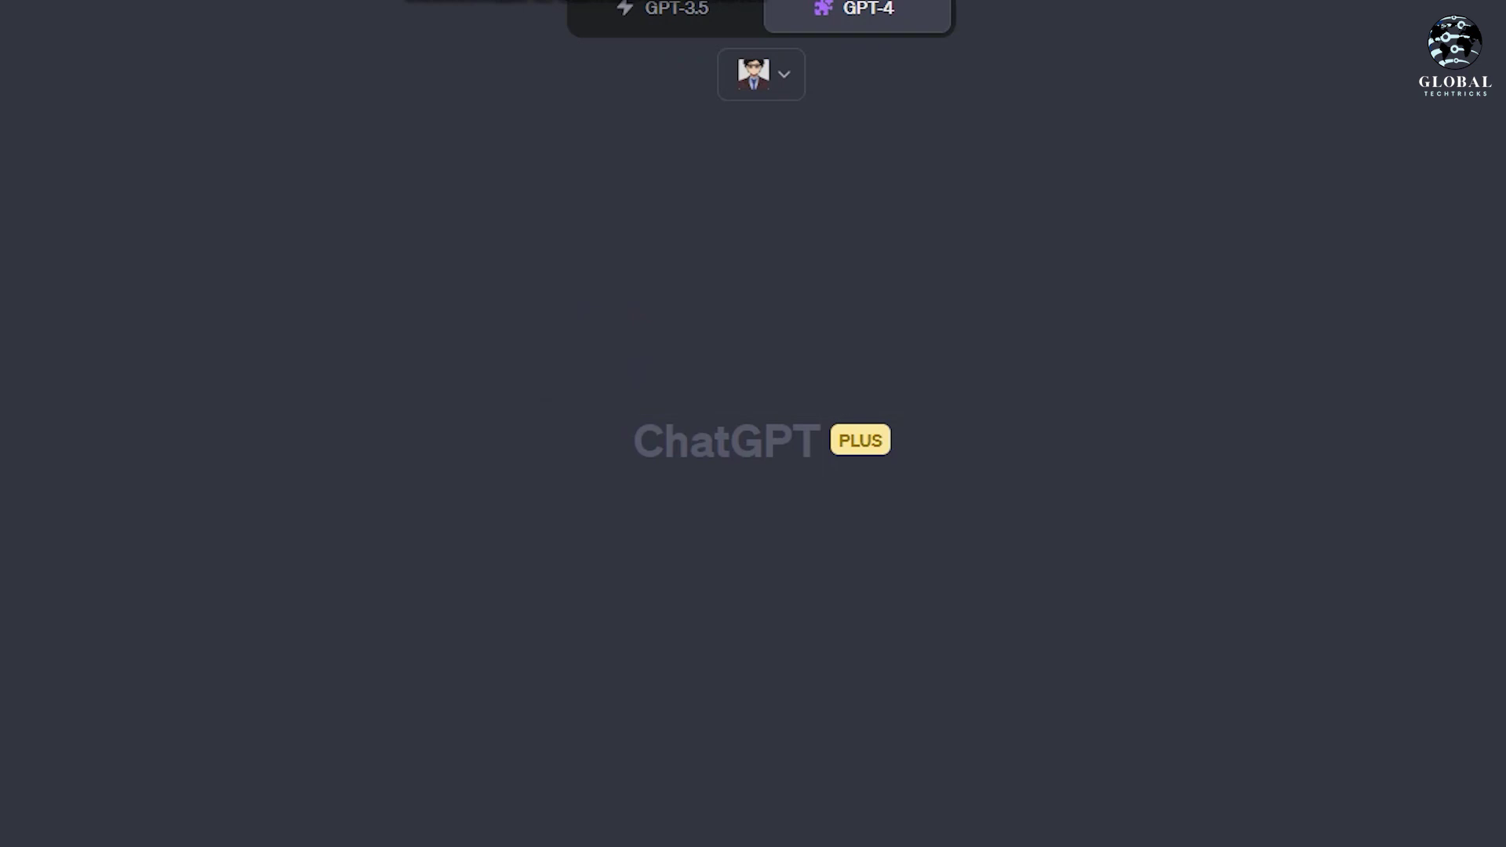
Confirm ChatWithPDF is enabled, then send 'extract main points' with the pasted PDF link
{"action": "key", "text": "Return"}
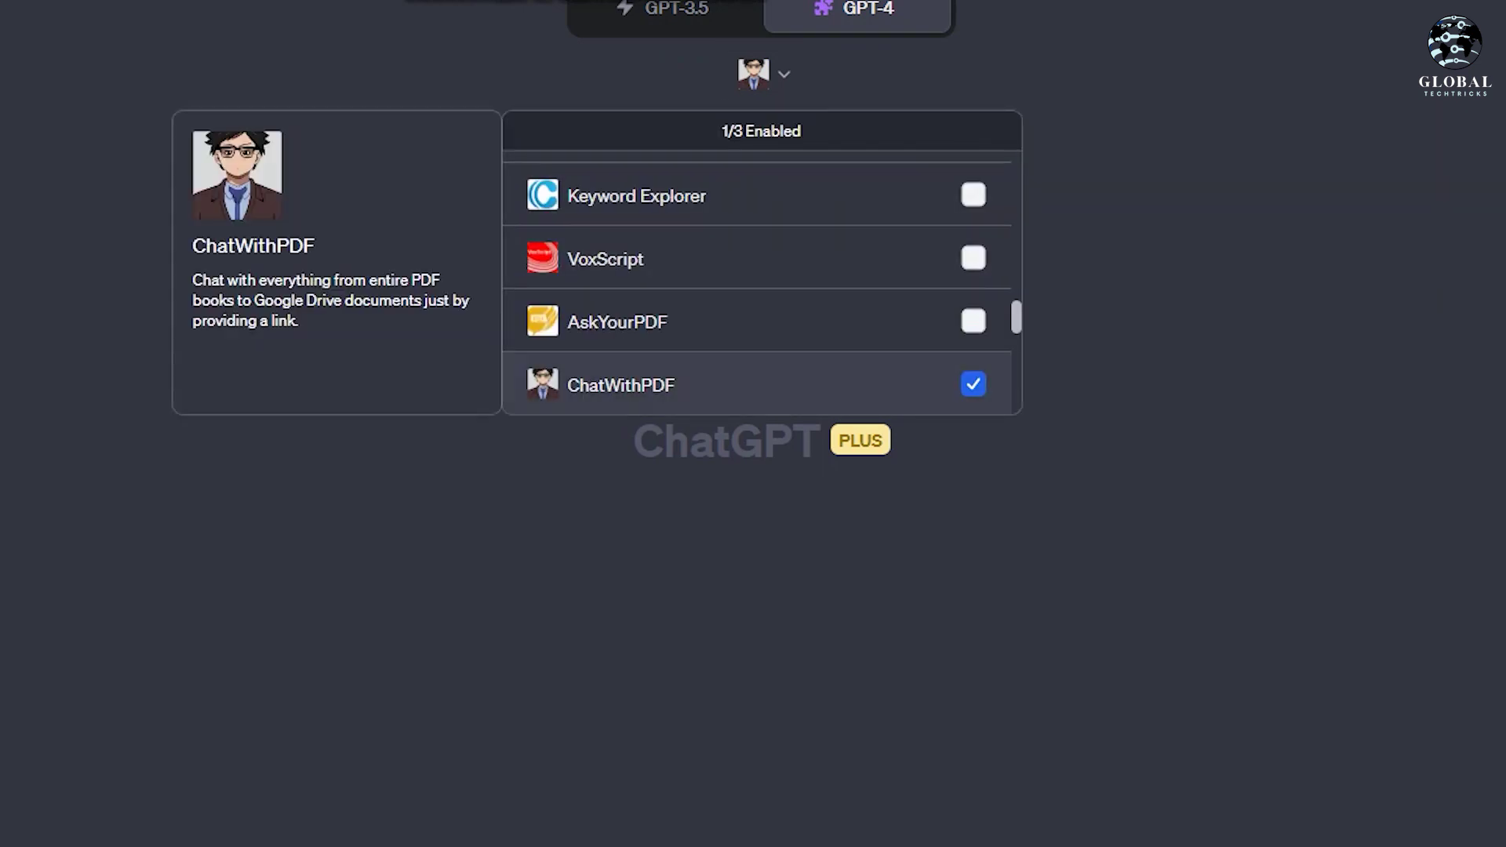
{"action": "key", "text": "Escape"}
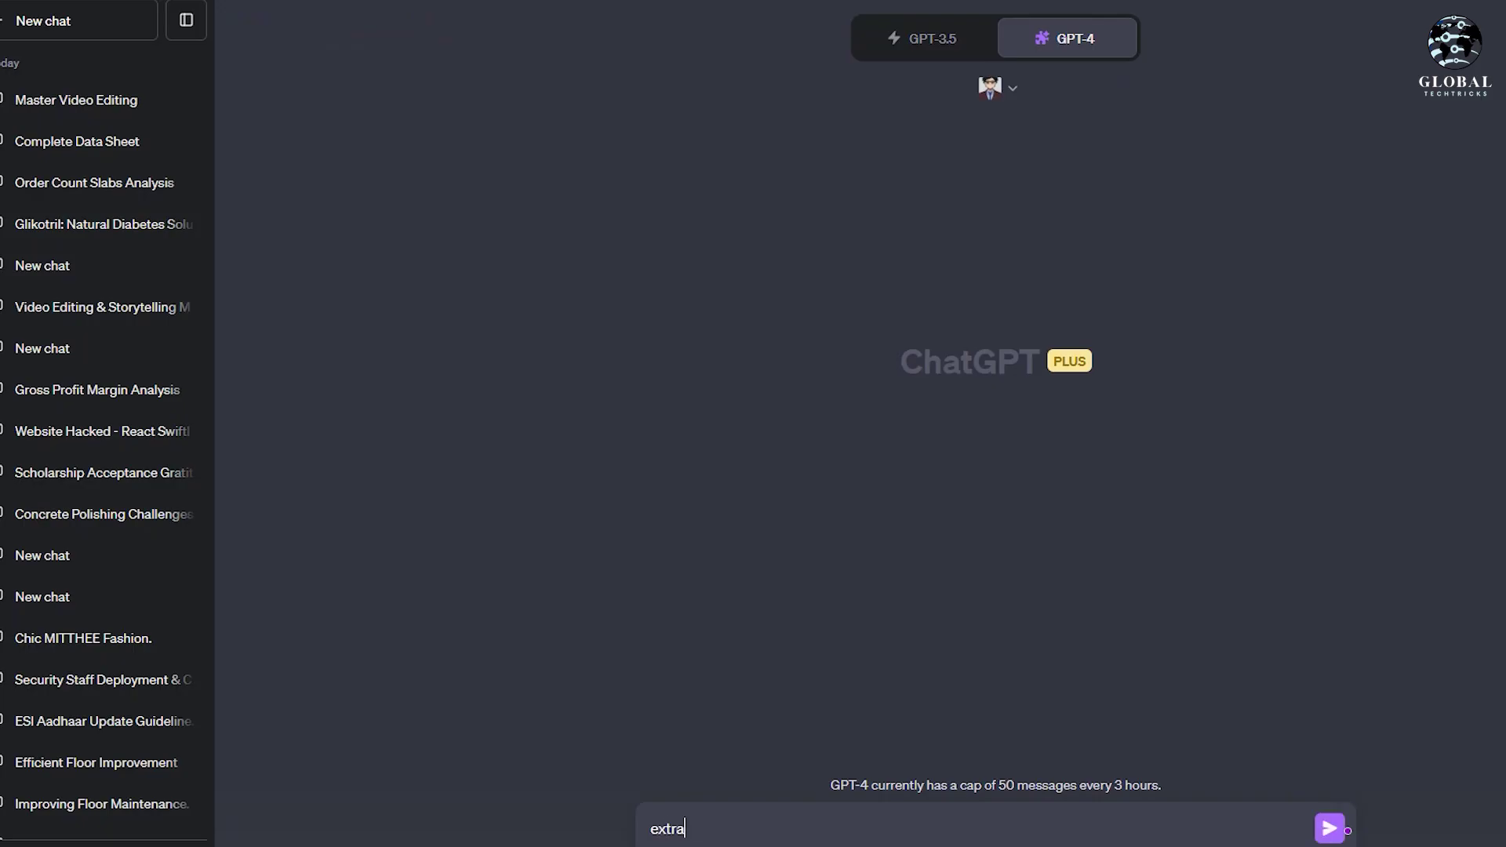
{"action": "type", "text": "ct main poin"}
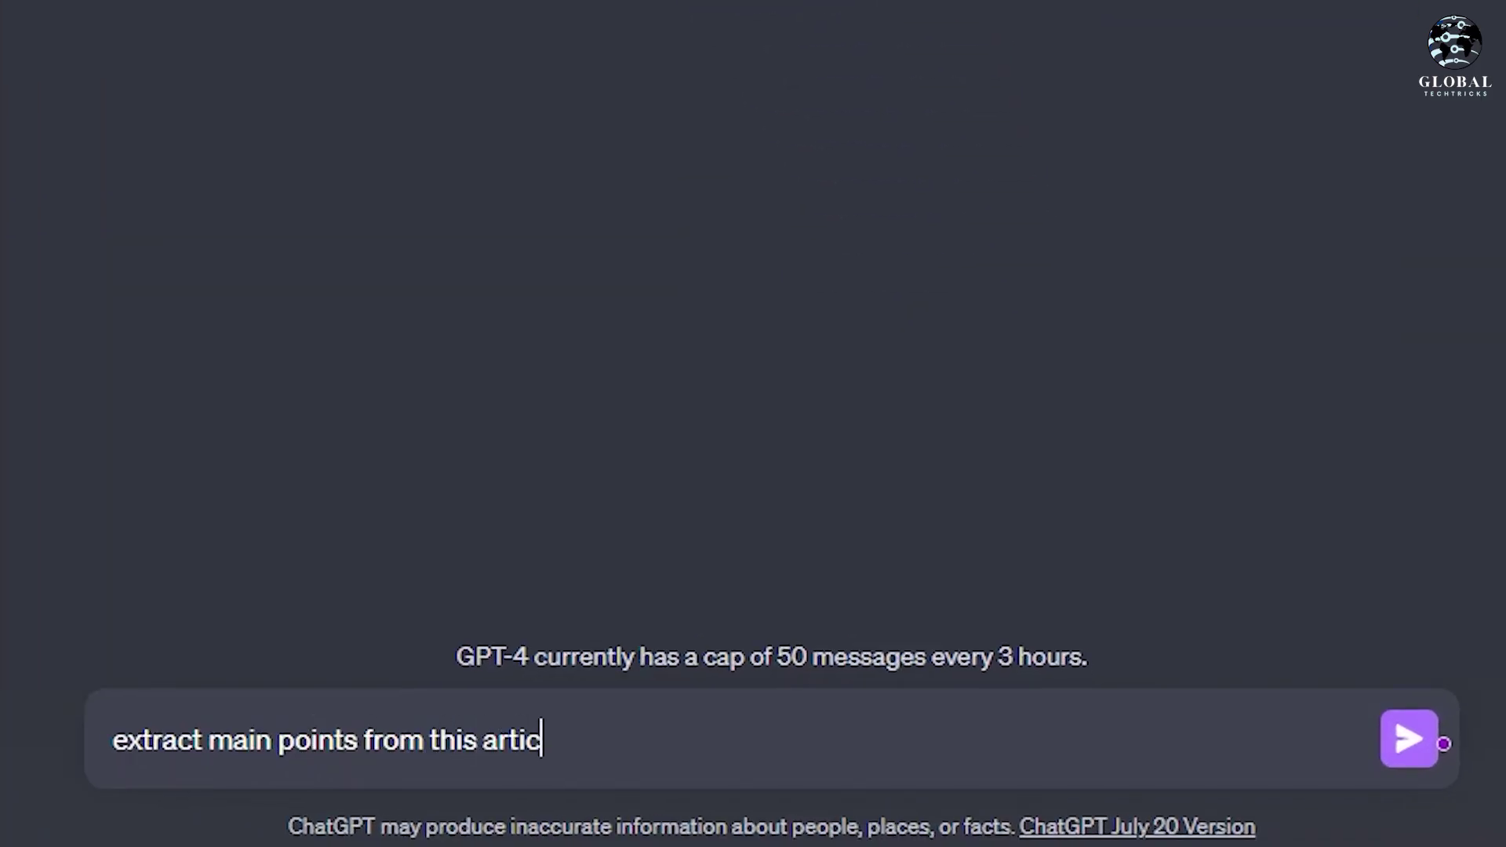
{"action": "type", "text": "le"}
{"action": "type", "text": "https://dl.acm.org/doi/pdf/10.1145/3479010"}
{"action": "key", "text": "Return"}
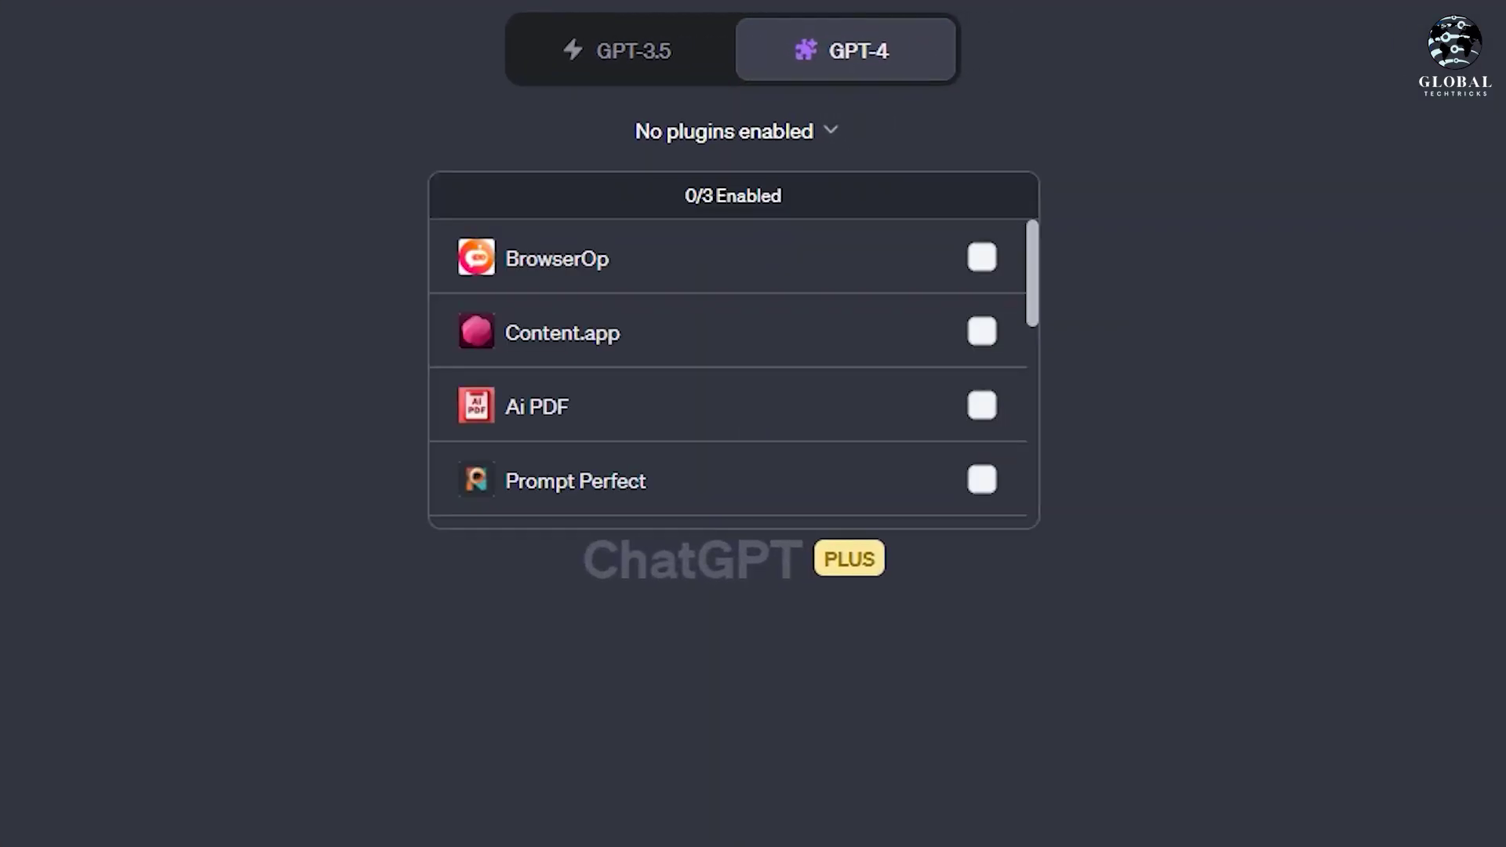
Enable One Word Domains and ask it to find the website domain globletechtricks.com
{"action": "left_click", "coordinate": [982, 331]}
{"action": "scroll", "coordinate": [734, 369], "scroll_direction": "down", "scroll_amount": 10}
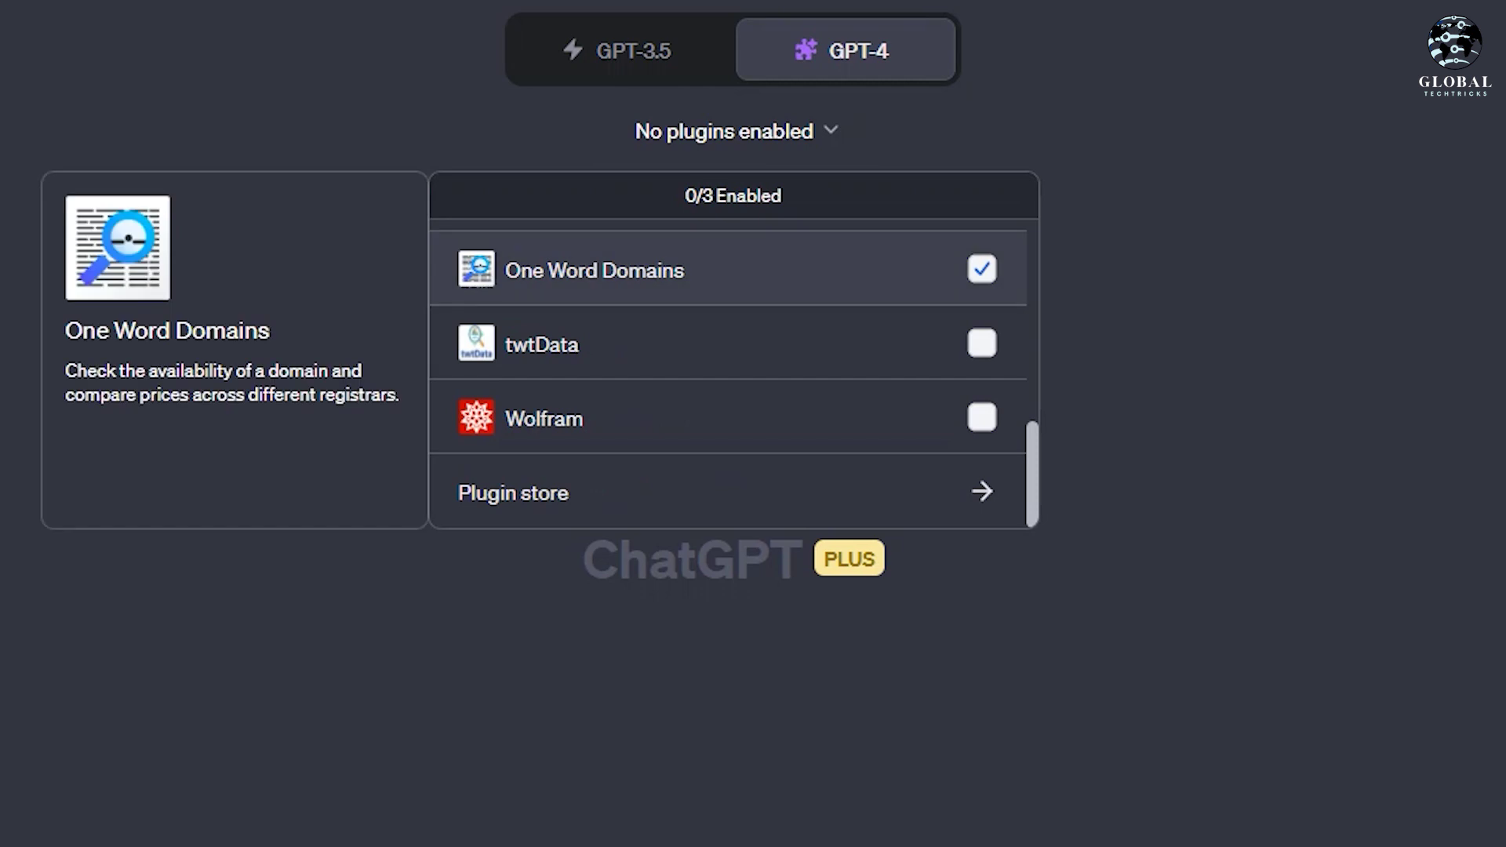
{"action": "key", "text": "Escape"}
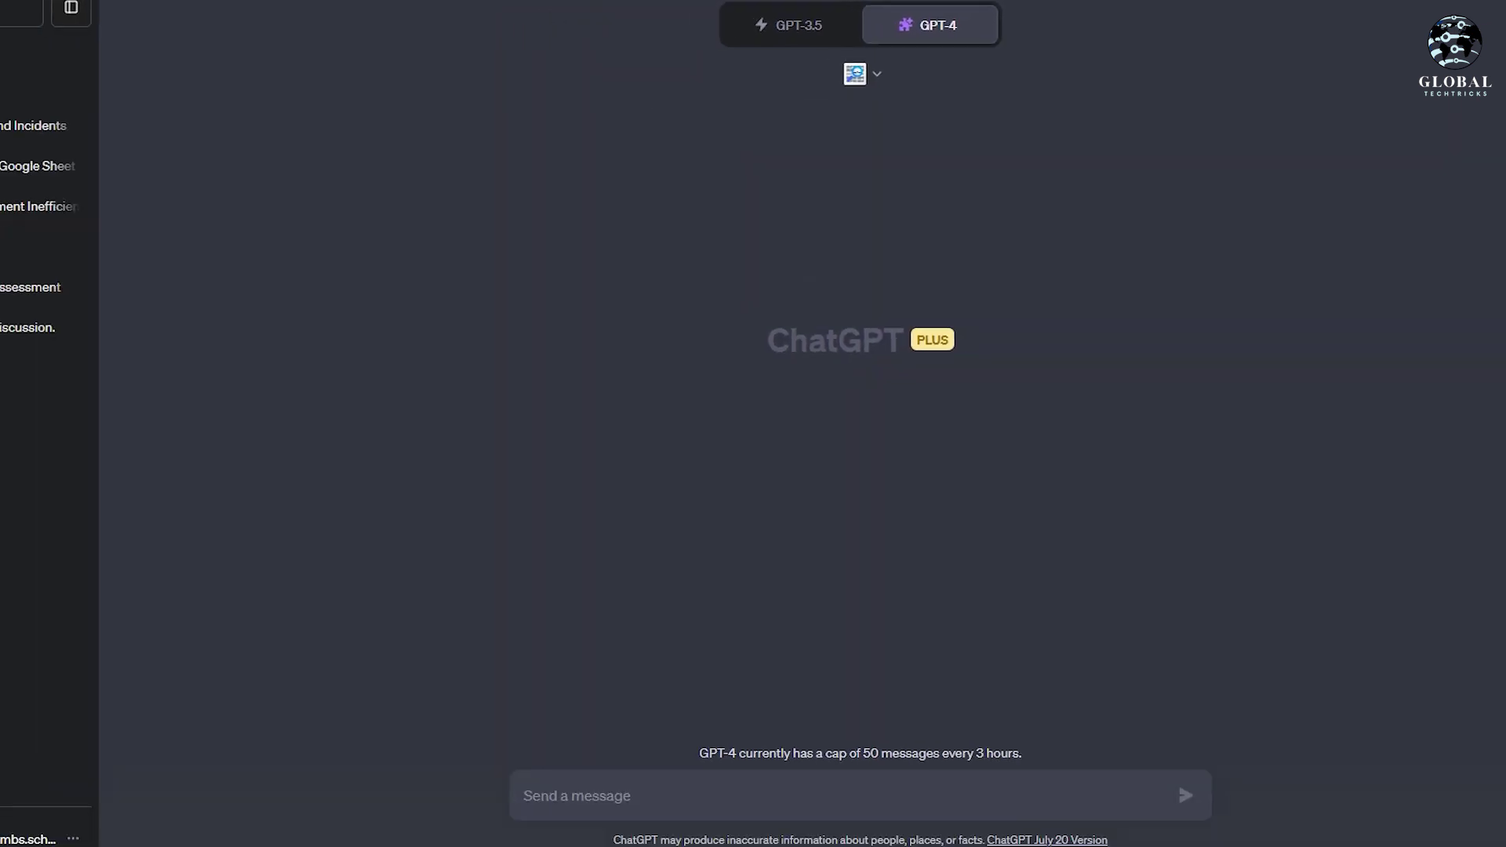
{"action": "type", "text": "fine me a website glo"}
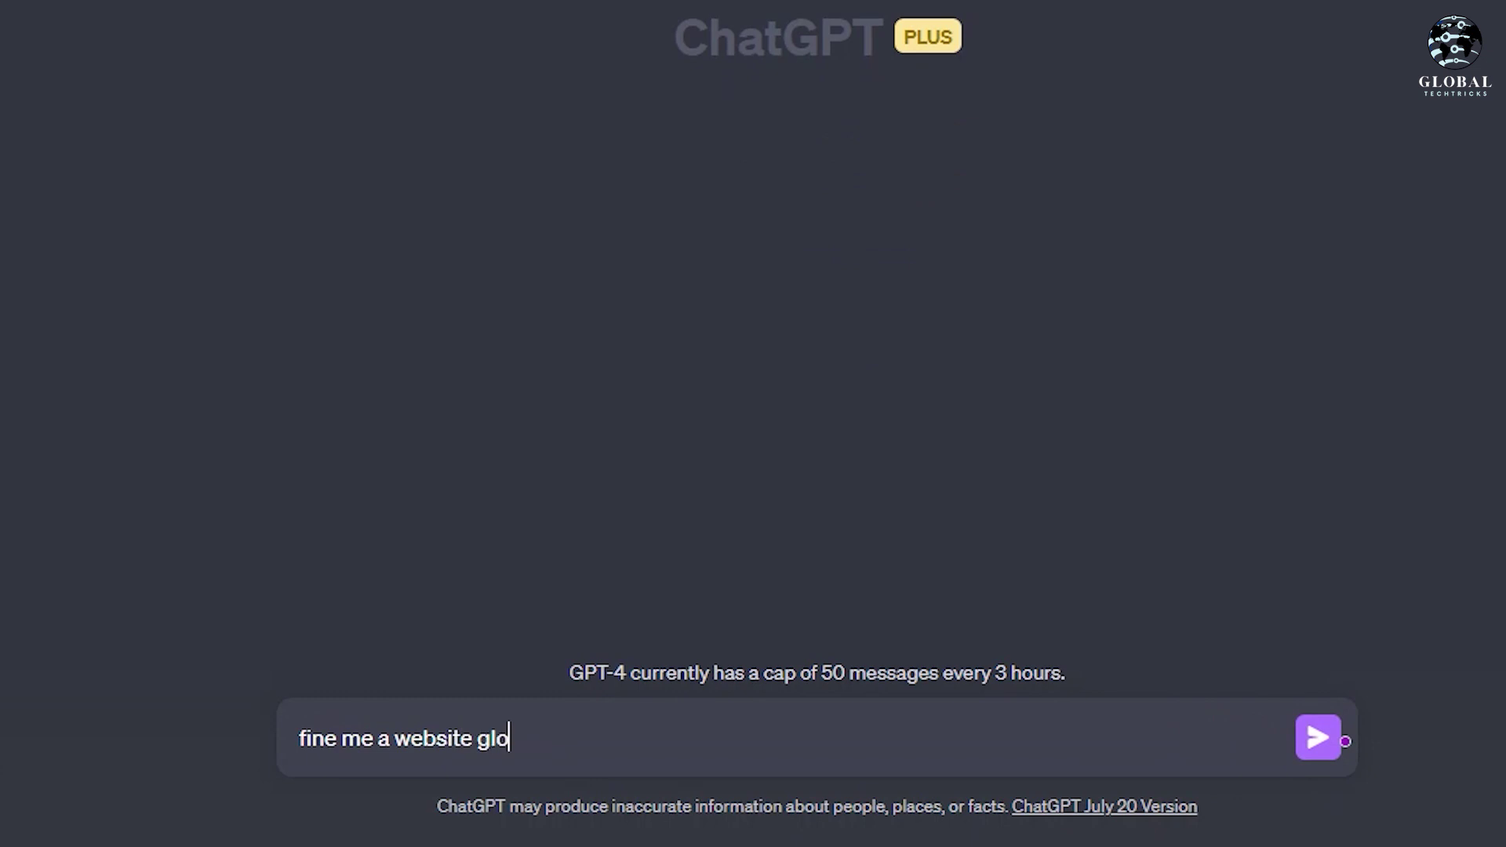
{"action": "type", "text": "ble techtricks.com"}
{"action": "key", "text": "Return"}
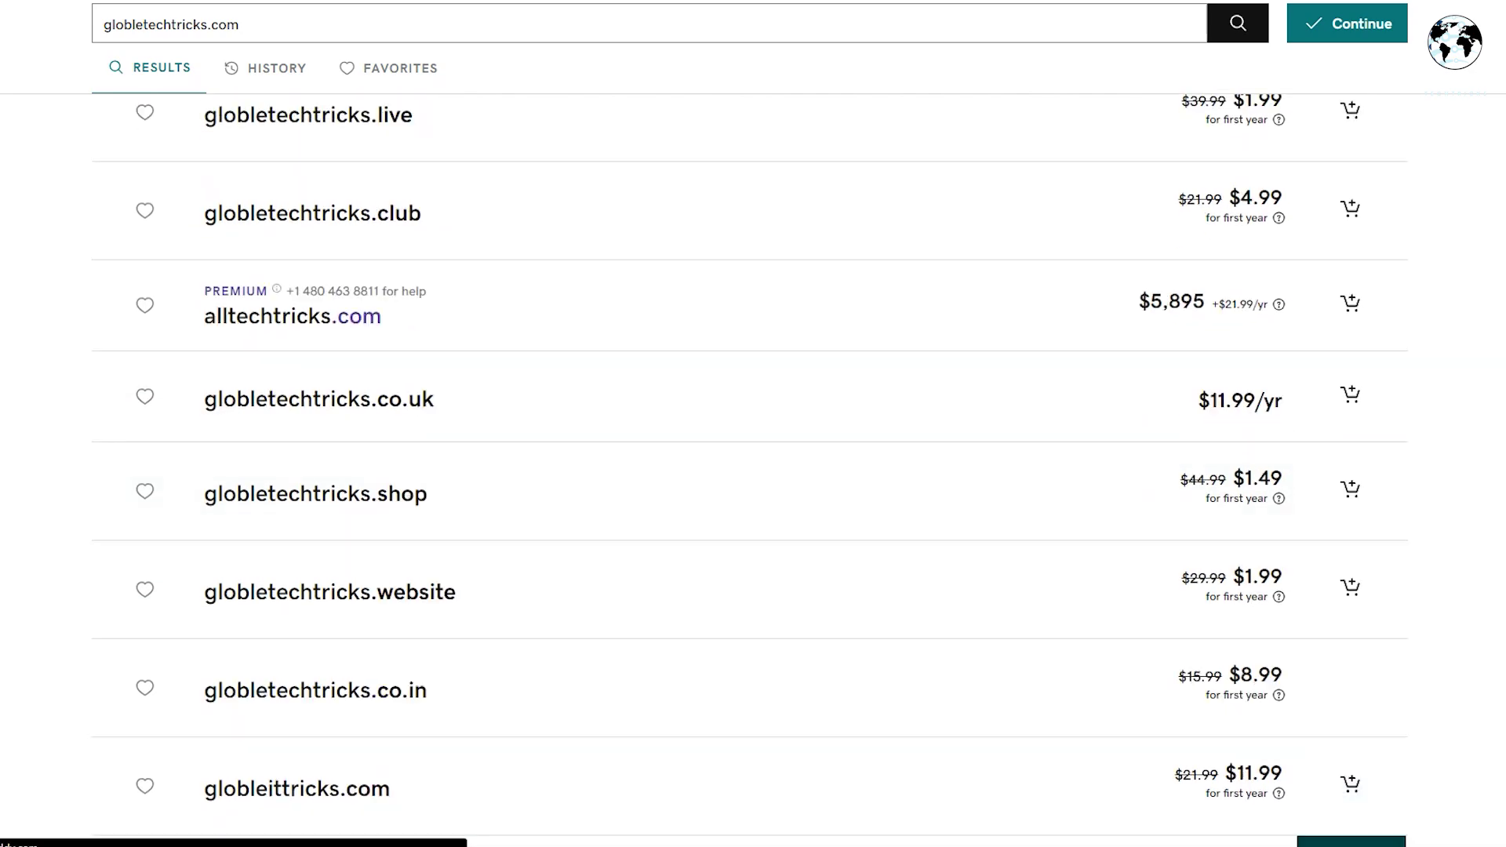
{"action": "scroll", "coordinate": [753, 471], "scroll_direction": "up", "scroll_amount": 10}
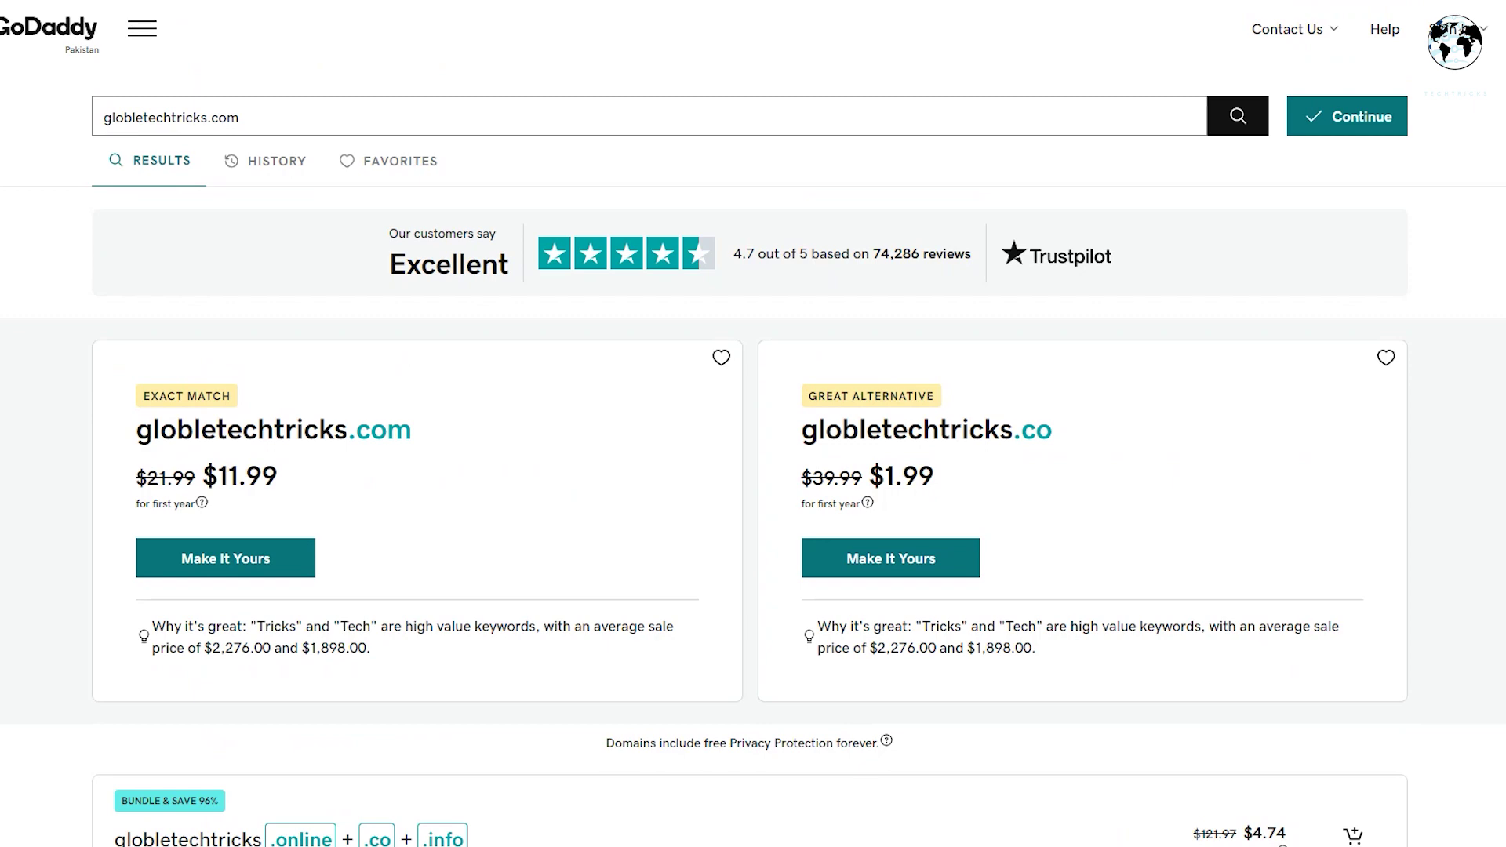
Scroll through GoDaddy's globletechtricks.com results showing the $11.99 price and alternative domains
{"action": "scroll", "coordinate": [1351, 581], "scroll_direction": "down", "scroll_amount": 10}
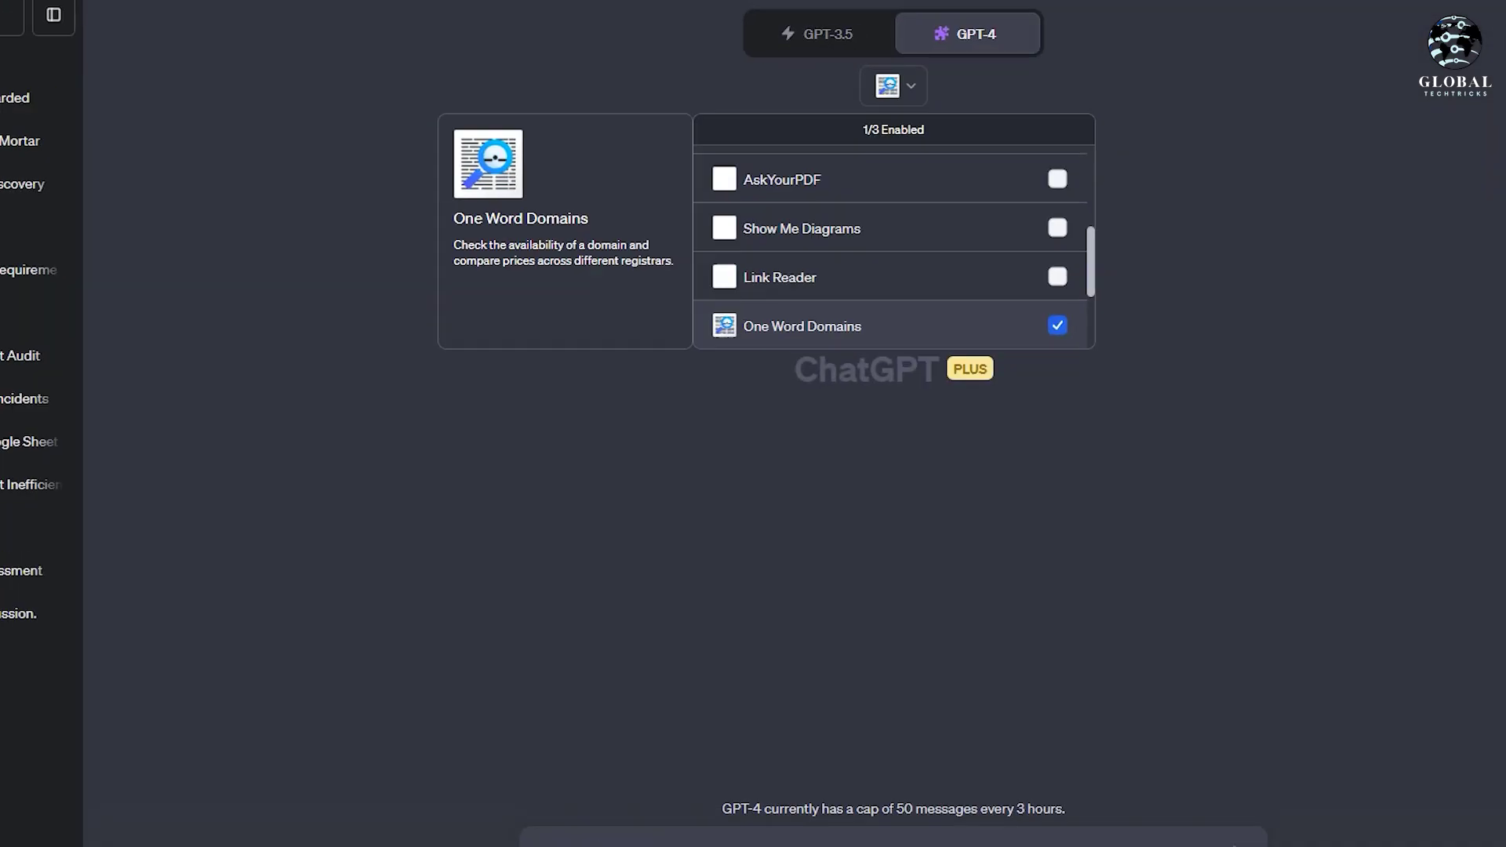
Disable One Word Domains and install ReviewReader via a 'review reader' store search
{"action": "left_click", "coordinate": [987, 423]}
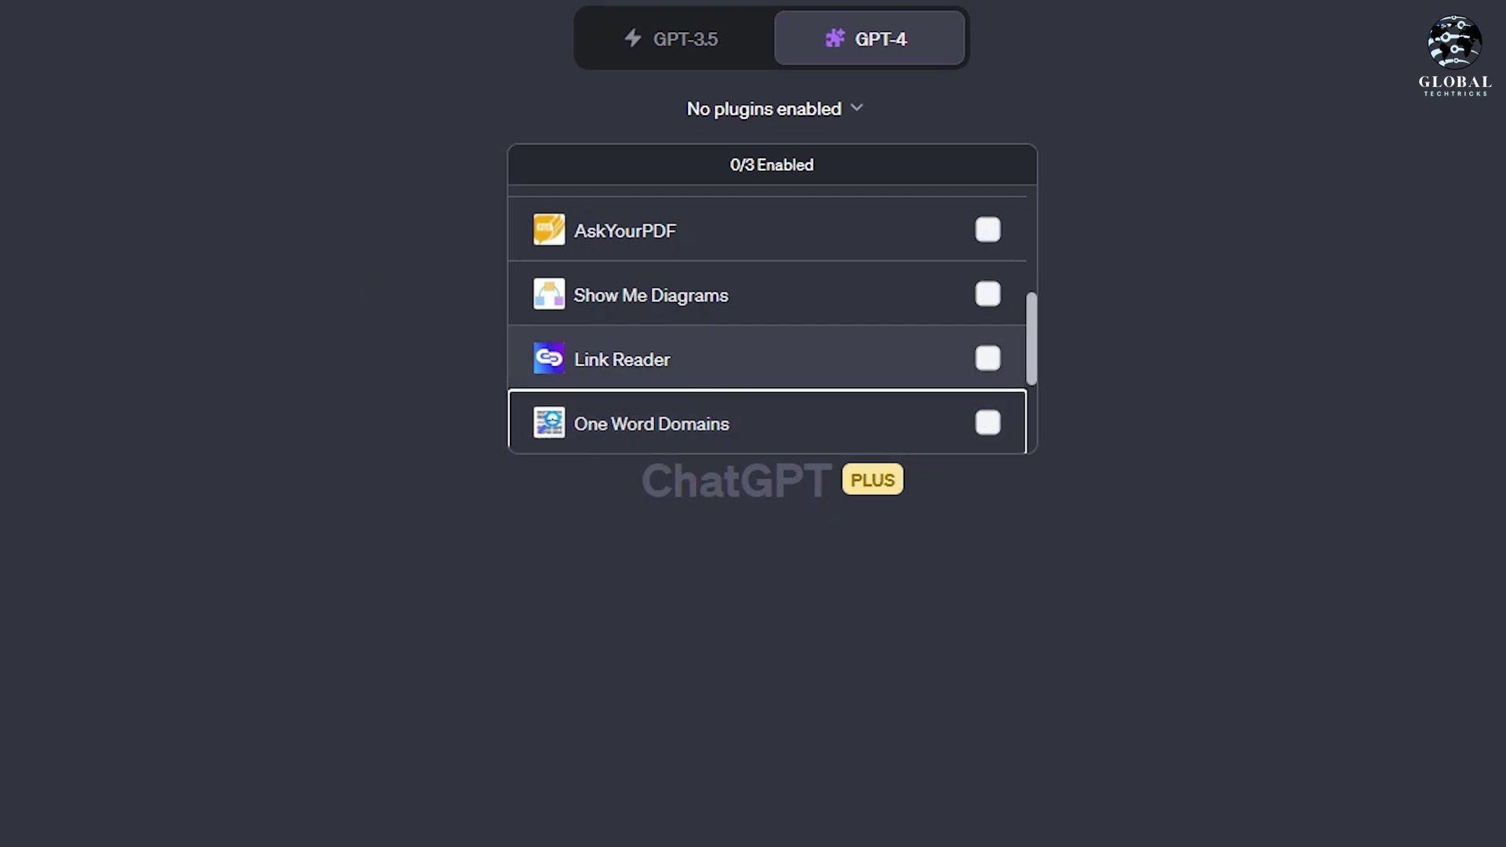
{"action": "scroll", "coordinate": [769, 330], "scroll_direction": "down", "scroll_amount": 3}
{"action": "left_click", "coordinate": [582, 422]}
{"action": "left_click", "coordinate": [494, 222]}
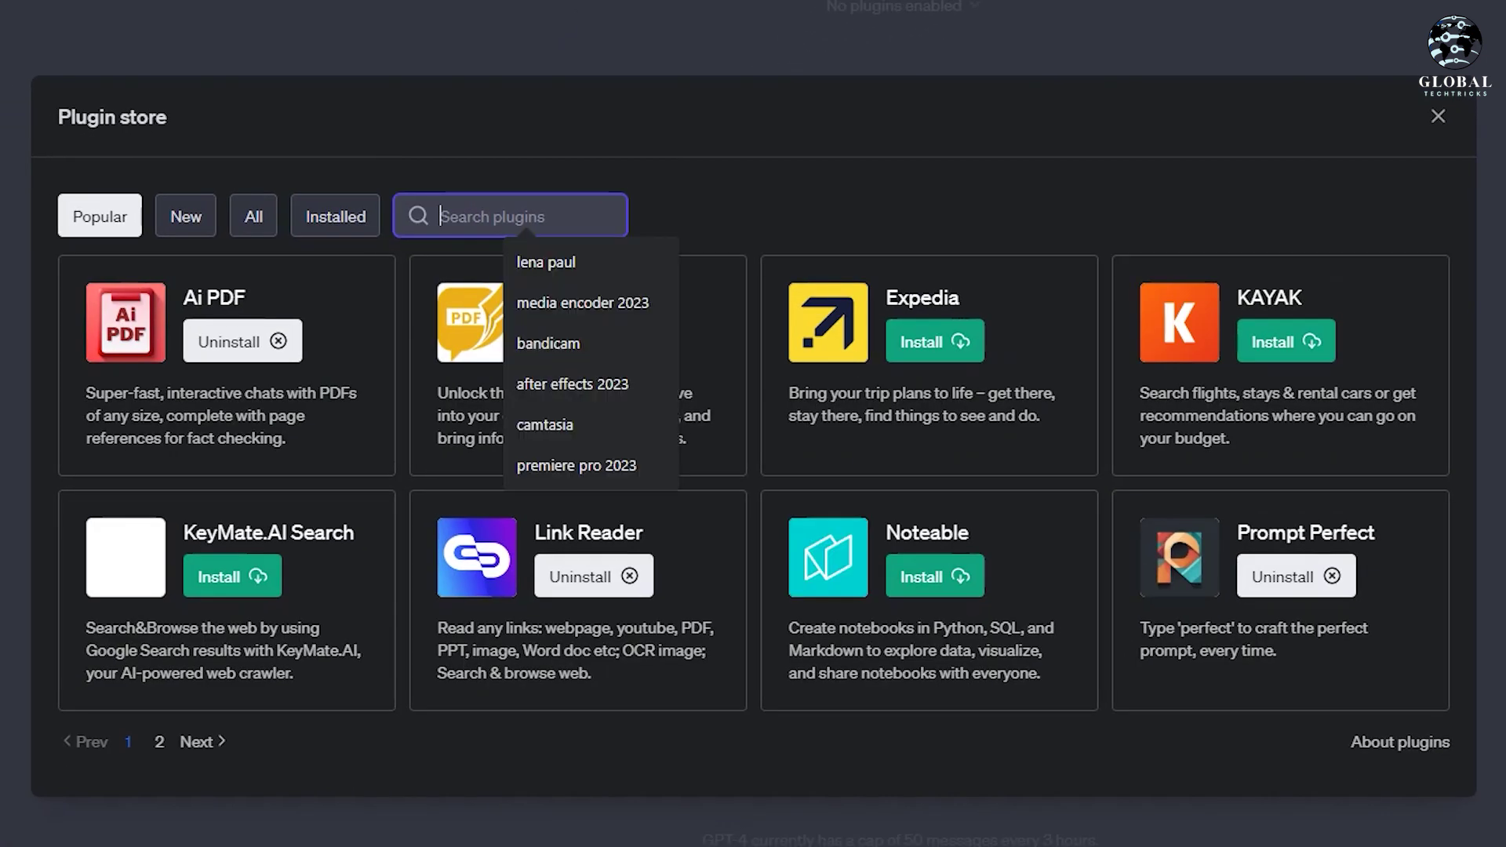
{"action": "type", "text": "review"}
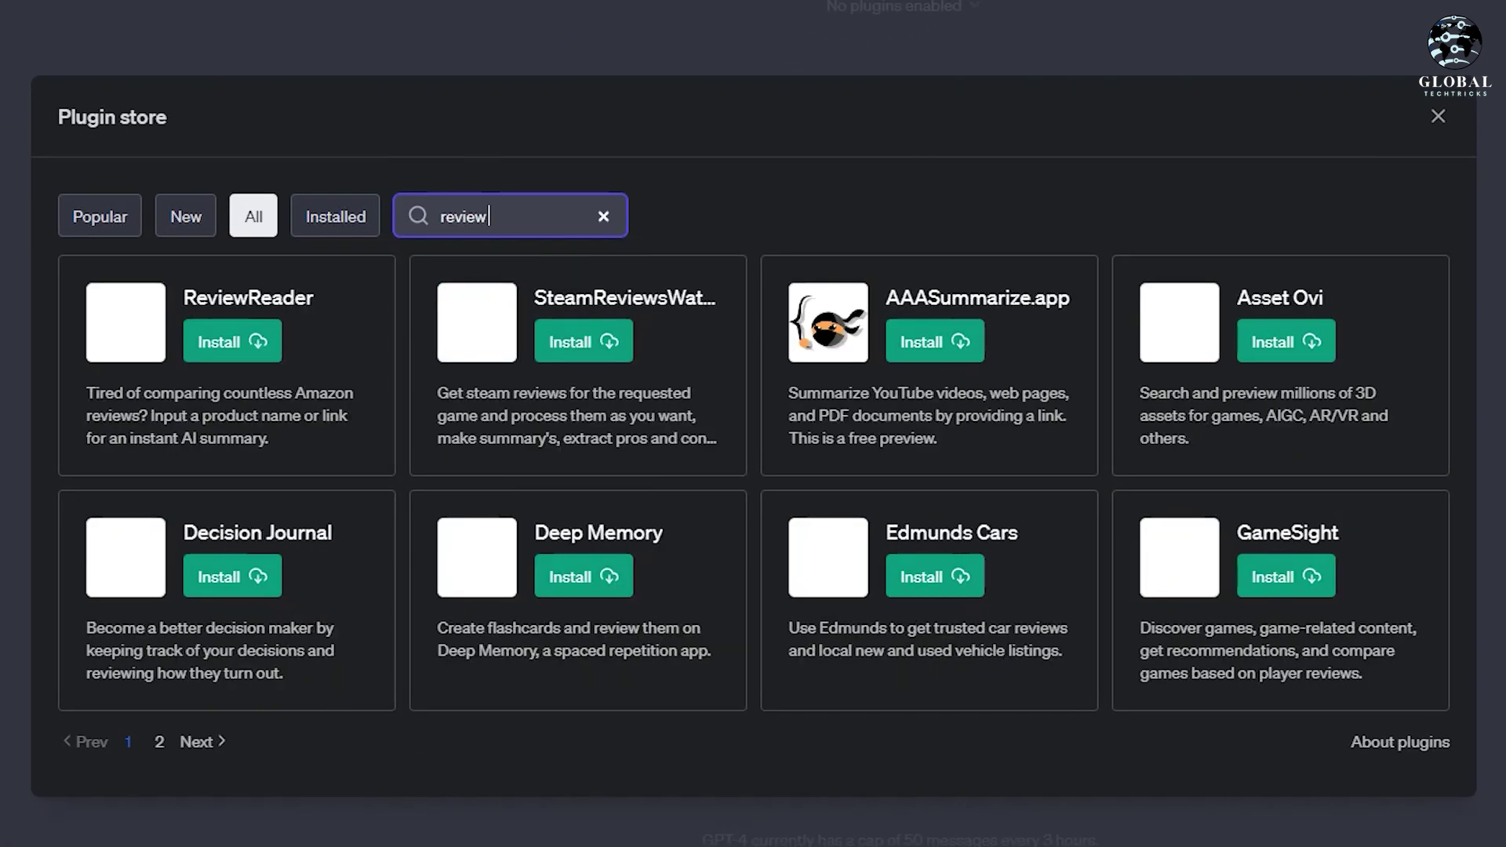
{"action": "type", "text": " reader"}
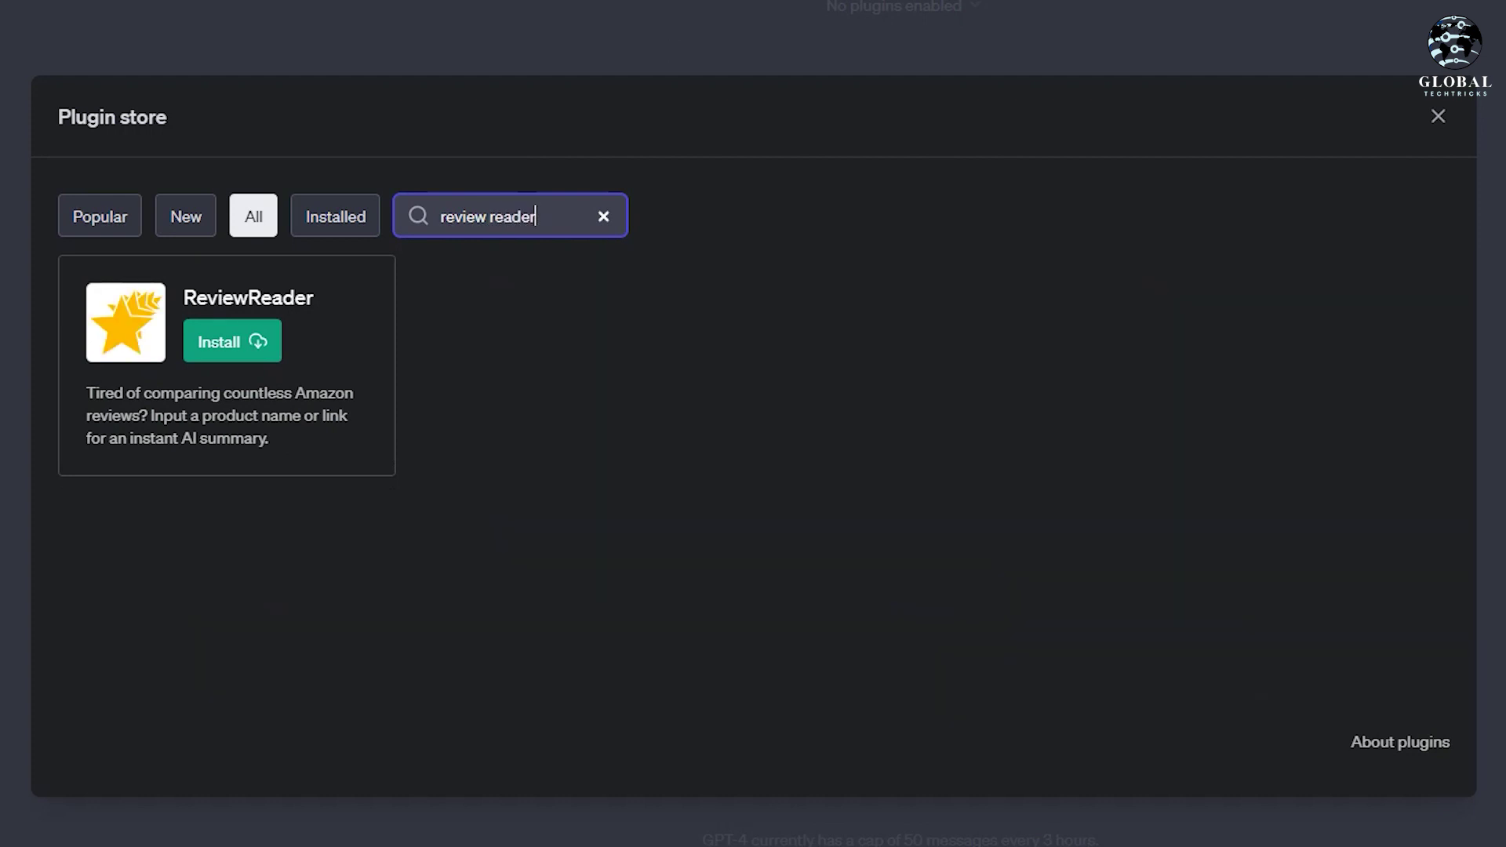
{"action": "left_click", "coordinate": [233, 341]}
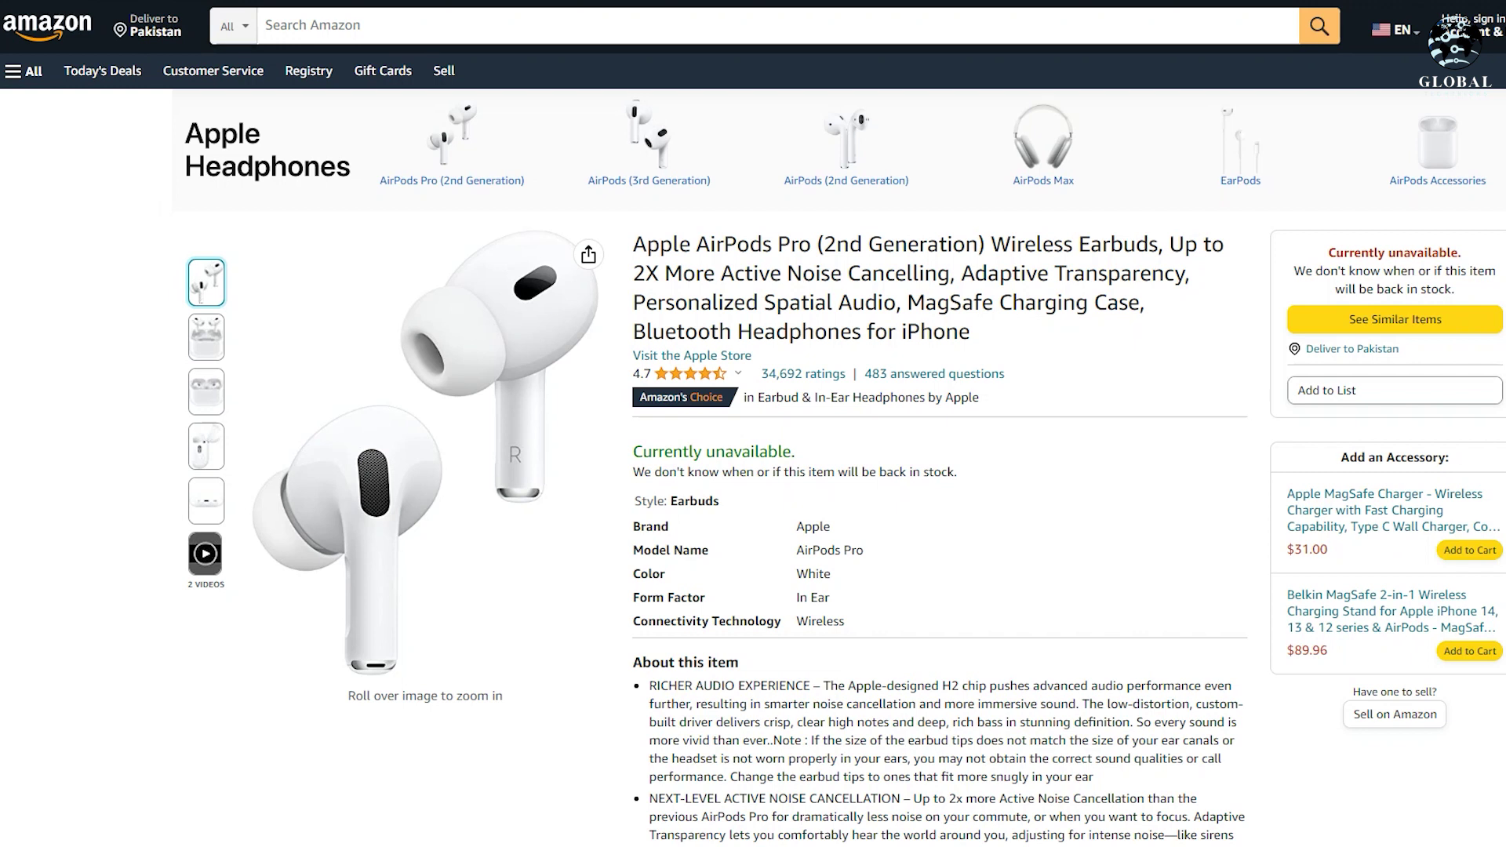
Copy the AirPods Pro product page URL from the browser address bar
{"action": "right_click", "coordinate": [750, 1]}
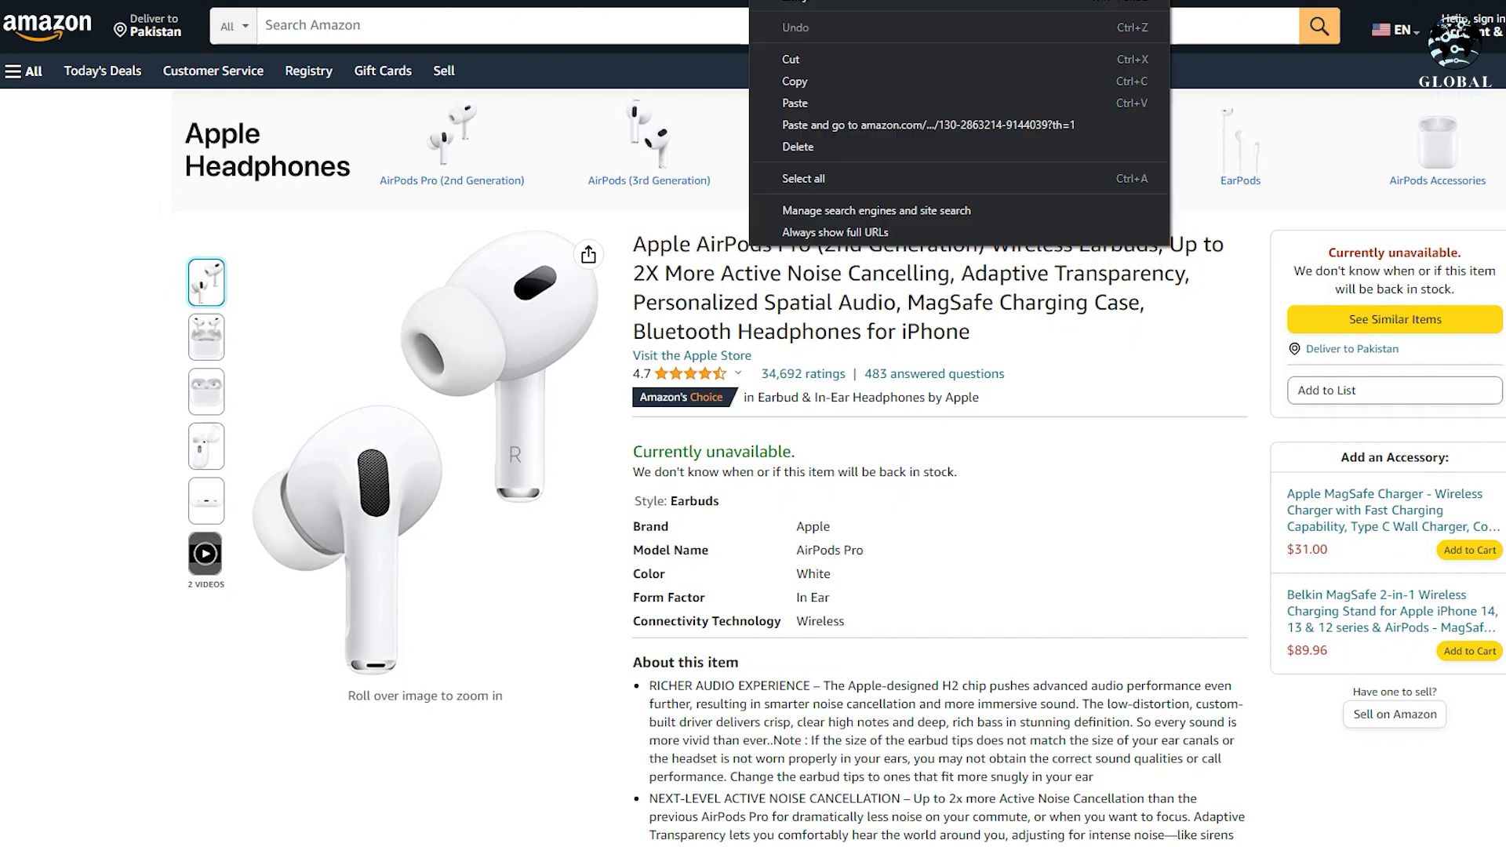
{"action": "key", "text": "Escape"}
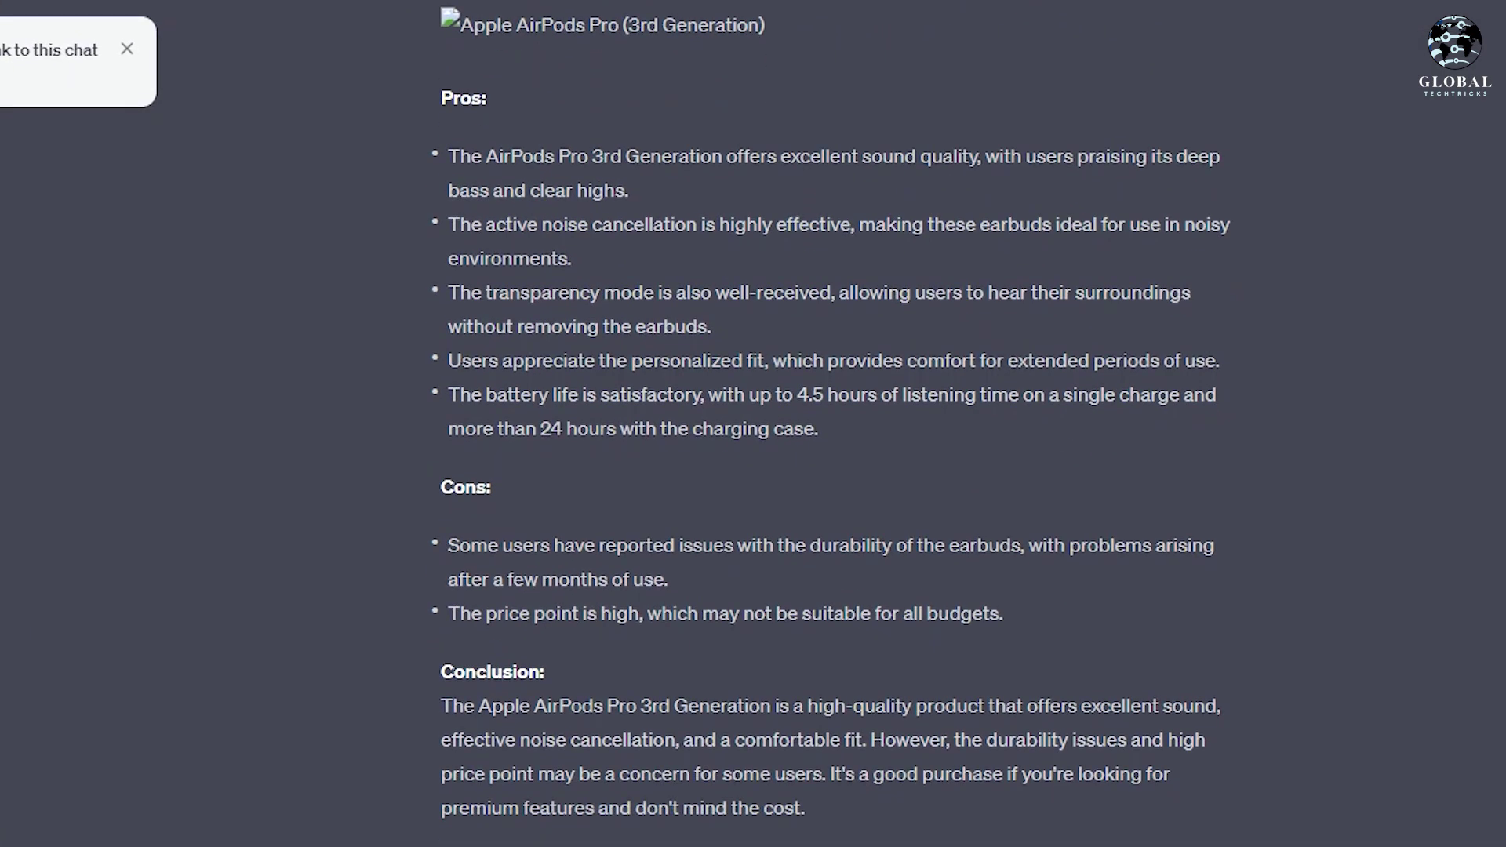
Scroll back up through ReviewReader's AirPods Pro review summary
{"action": "scroll", "coordinate": [753, 424], "scroll_direction": "up", "scroll_amount": 4}
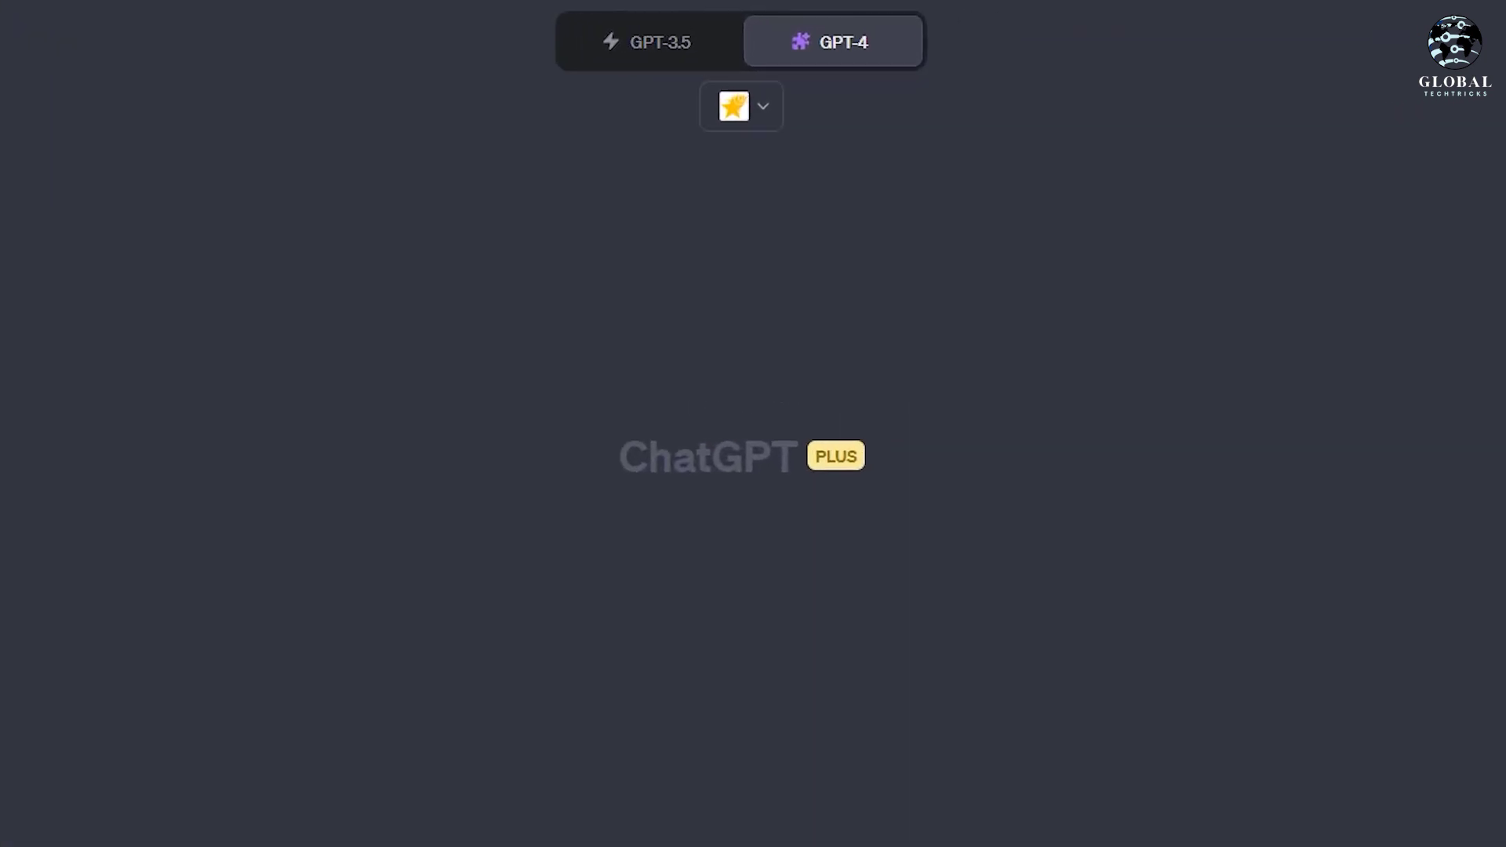
Install and enable WebDev from a 'web dev' search, then type the YouTube-video website prompt
{"action": "left_click", "coordinate": [741, 106]}
{"action": "left_click", "coordinate": [943, 221]}
{"action": "scroll", "coordinate": [737, 314], "scroll_direction": "down", "scroll_amount": 5}
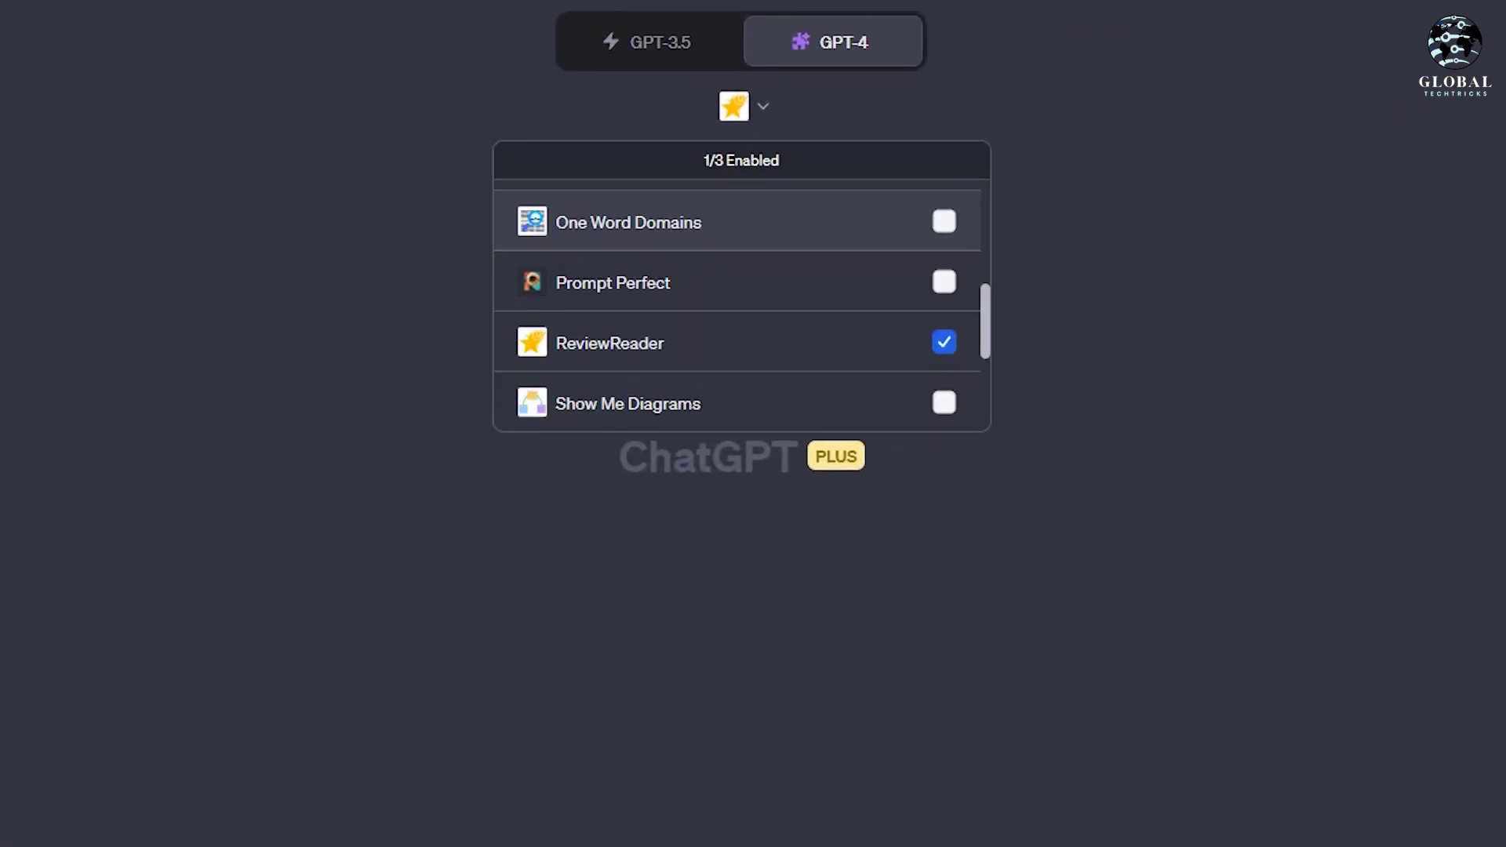
{"action": "left_click", "coordinate": [538, 401]}
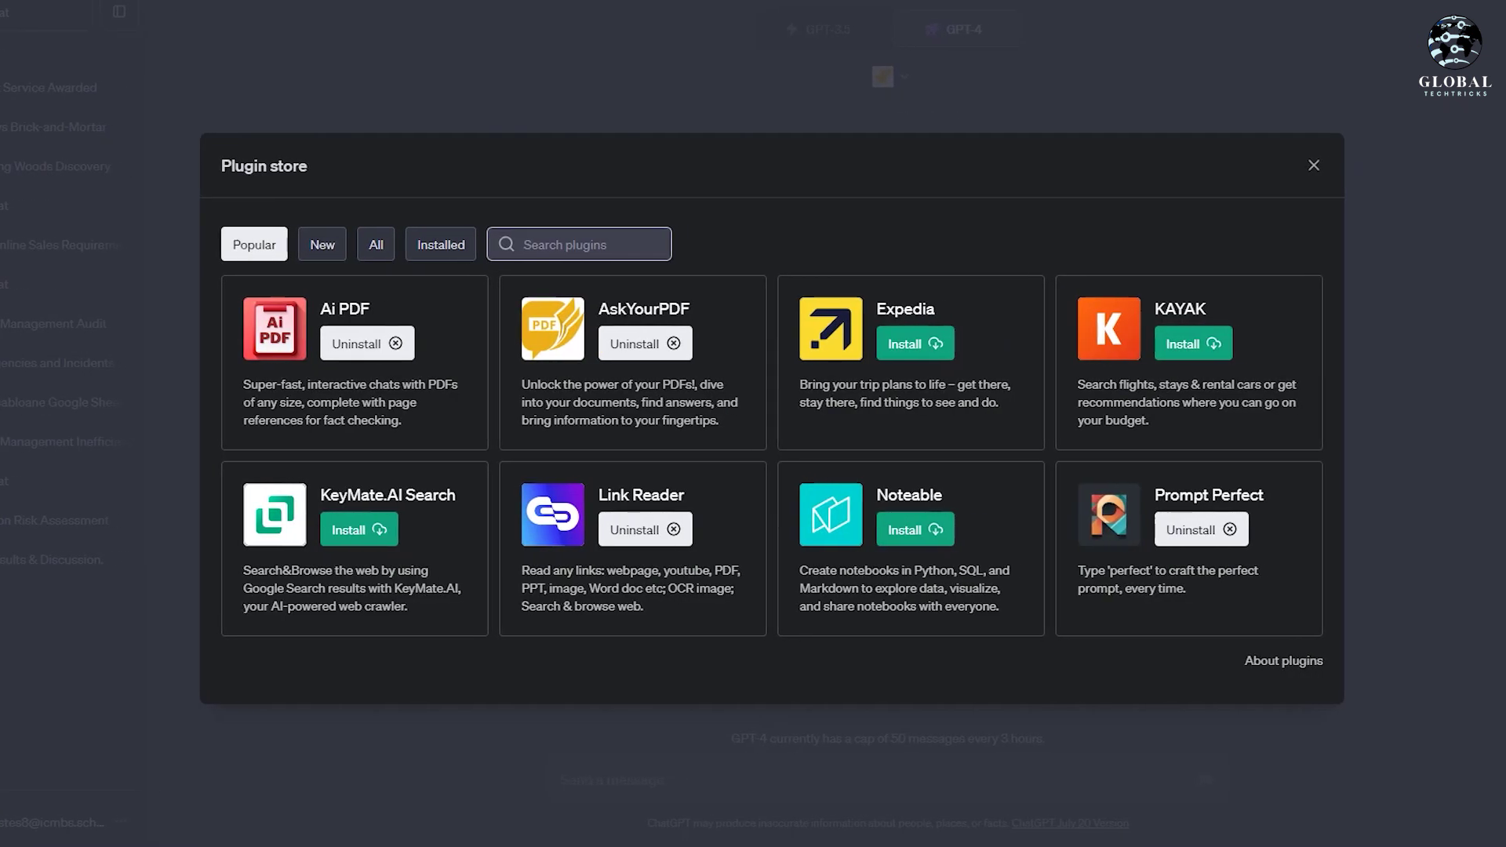
{"action": "type", "text": "web dev"}
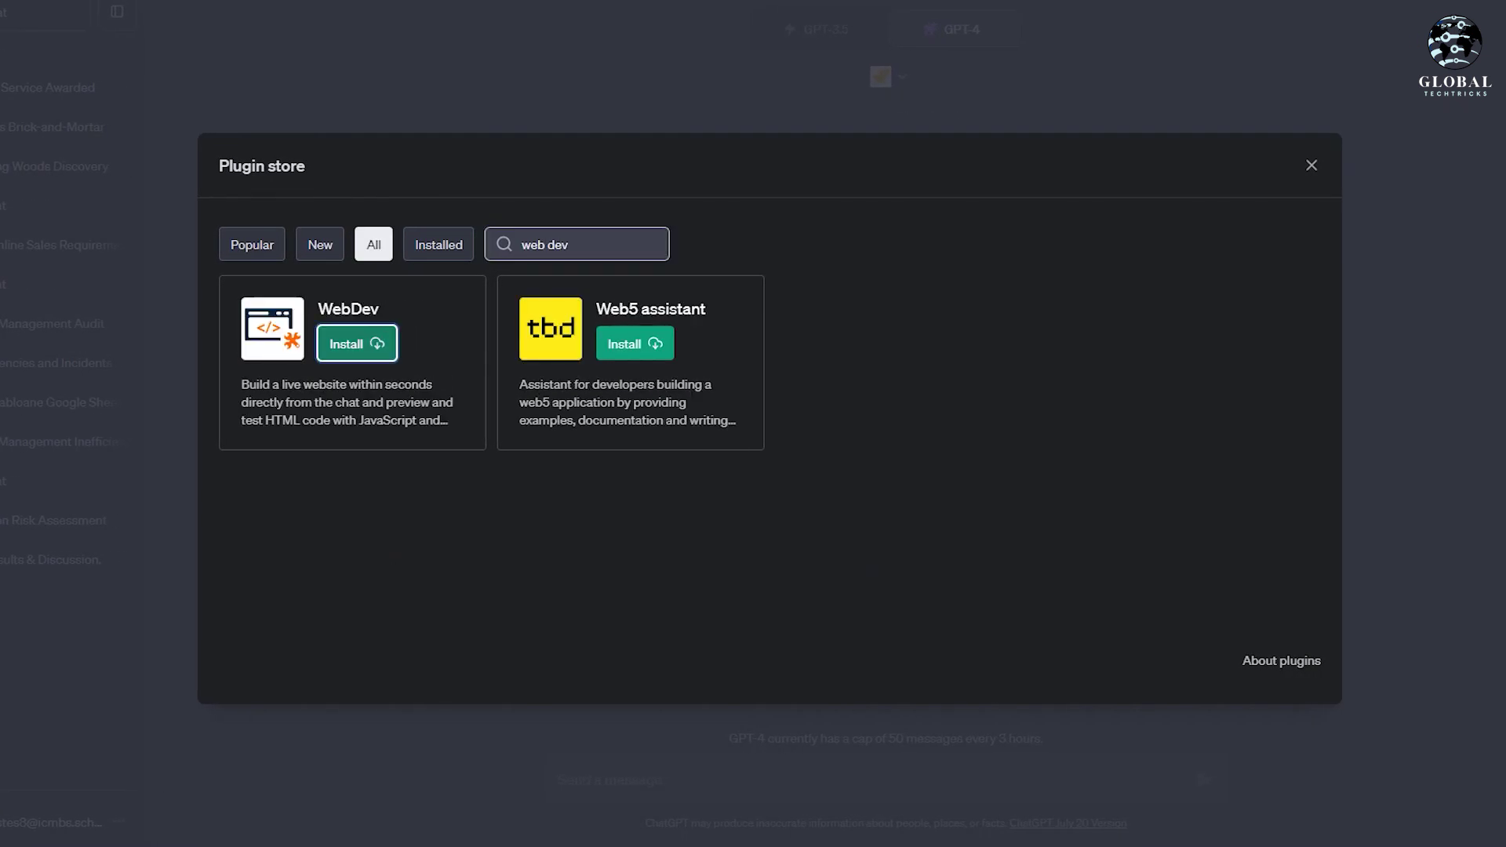
{"action": "left_click", "coordinate": [356, 343]}
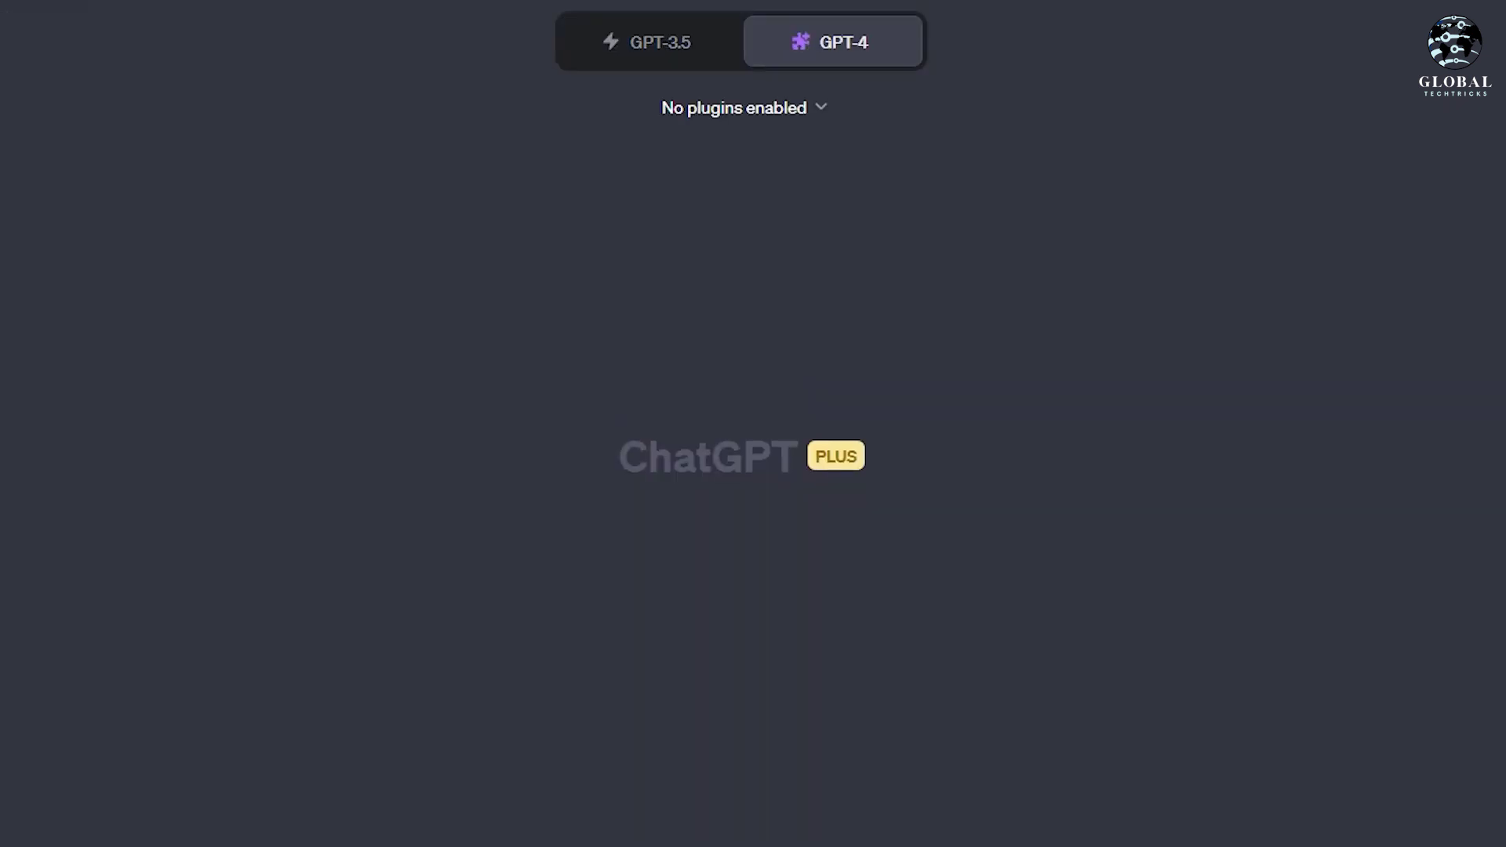
{"action": "left_click", "coordinate": [741, 105]}
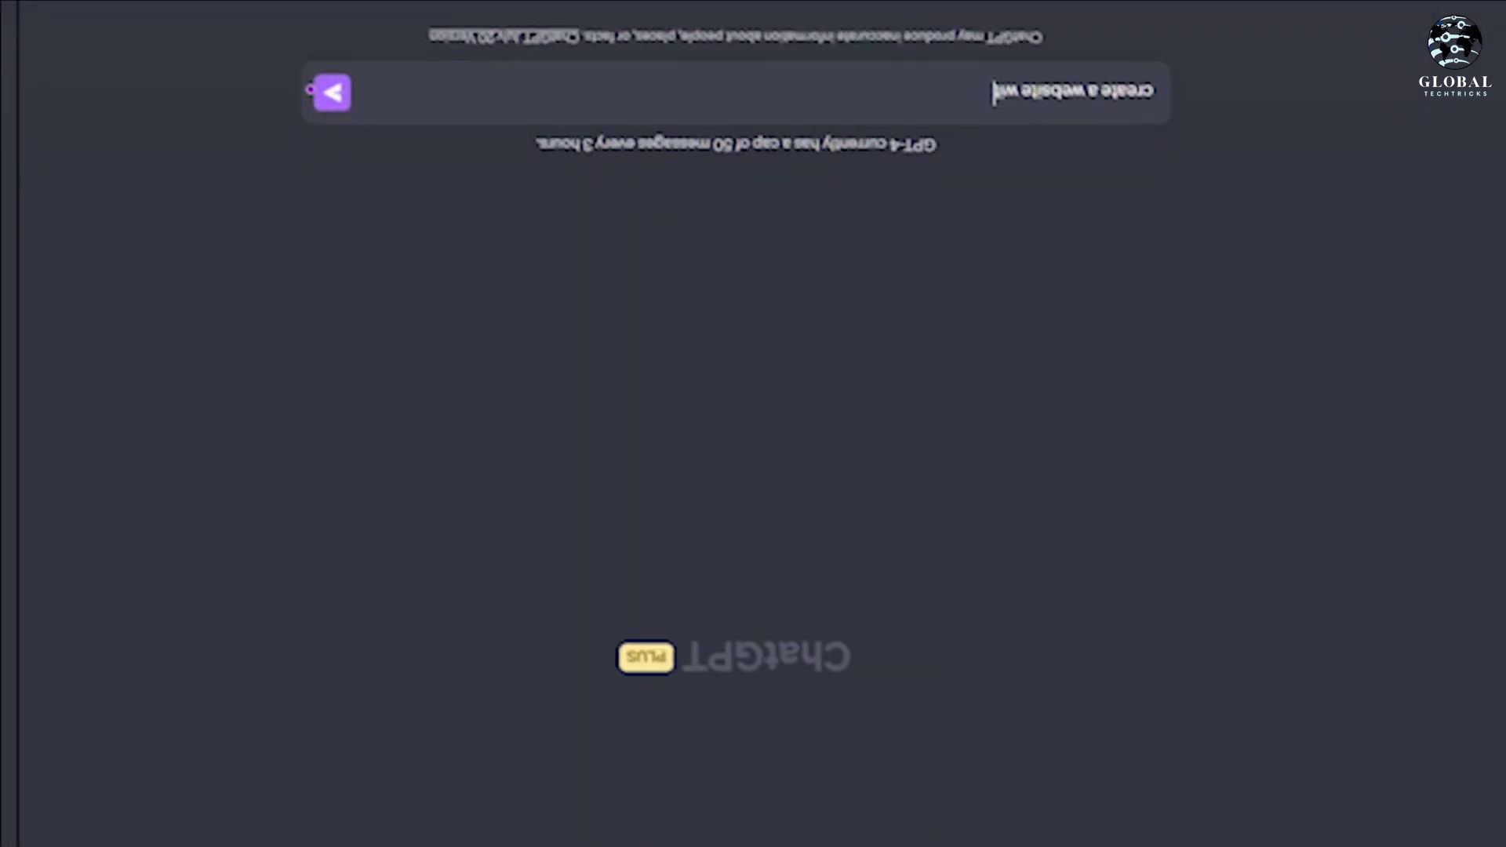
{"action": "type", "text": "a youtube video space and with heading"}
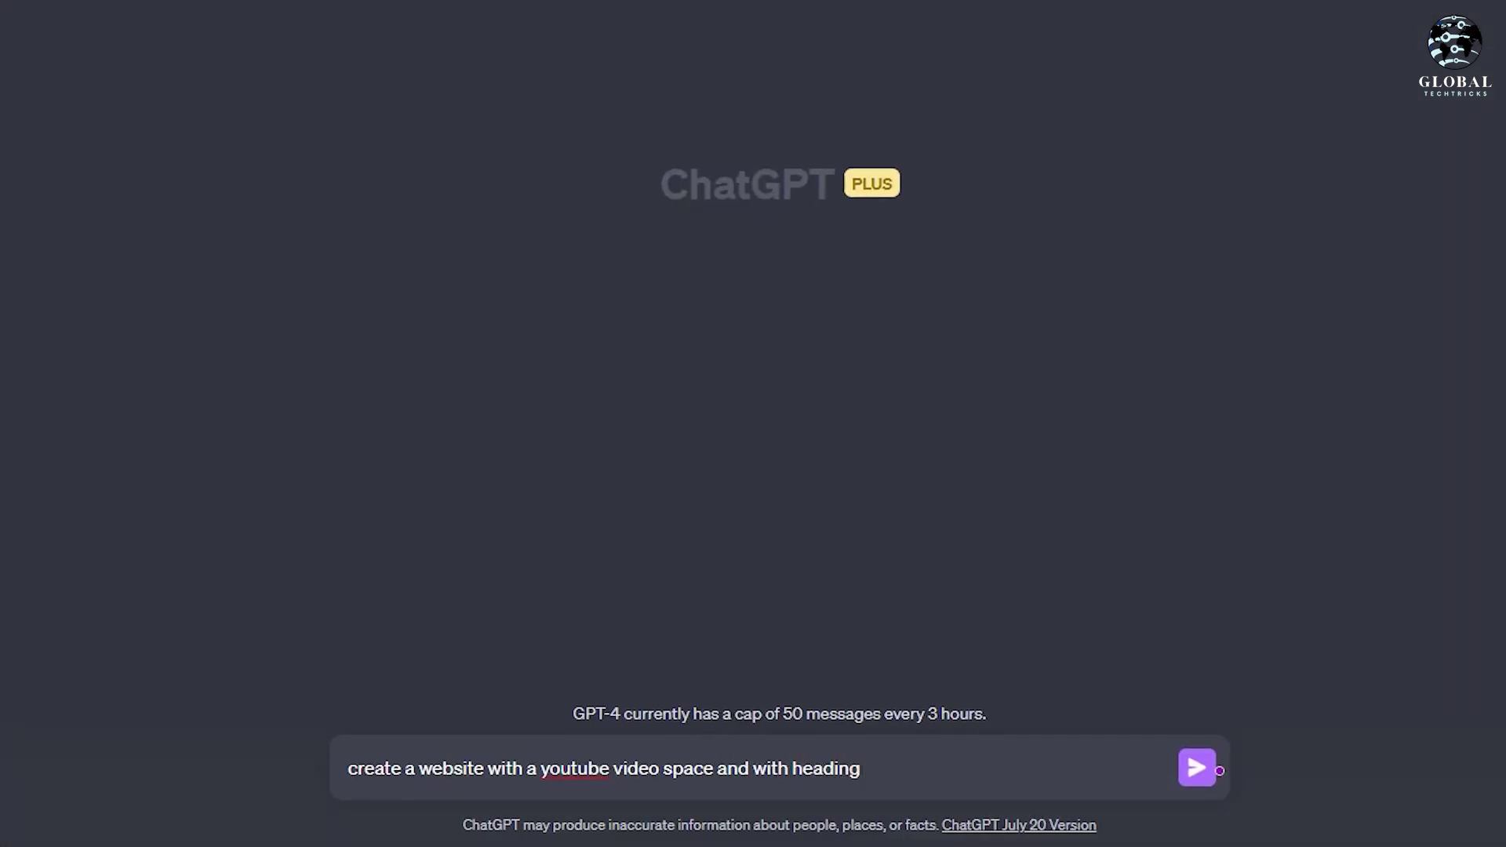
{"action": "type", "text": " welcome to our website"}
Send WebDev the request for a site with a YouTube video space and 'welcome to our website' heading
{"action": "left_click", "coordinate": [1219, 771]}
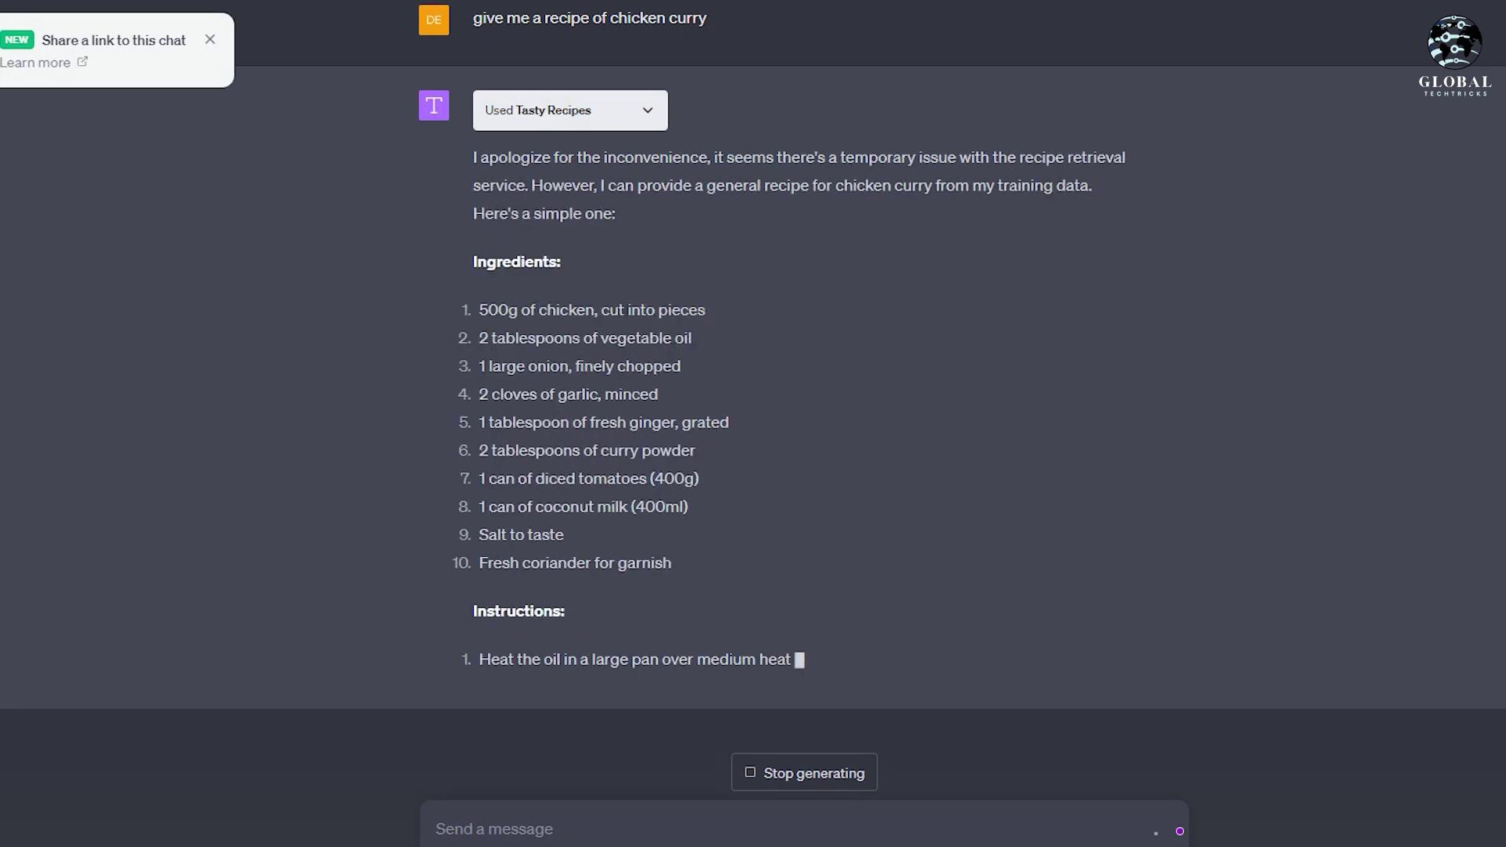
Select the chicken curry ingredients list, then move to the last plugin in the dropdown
{"action": "left_click_drag", "start_coordinate": [561, 261], "coordinate": [562, 329]}
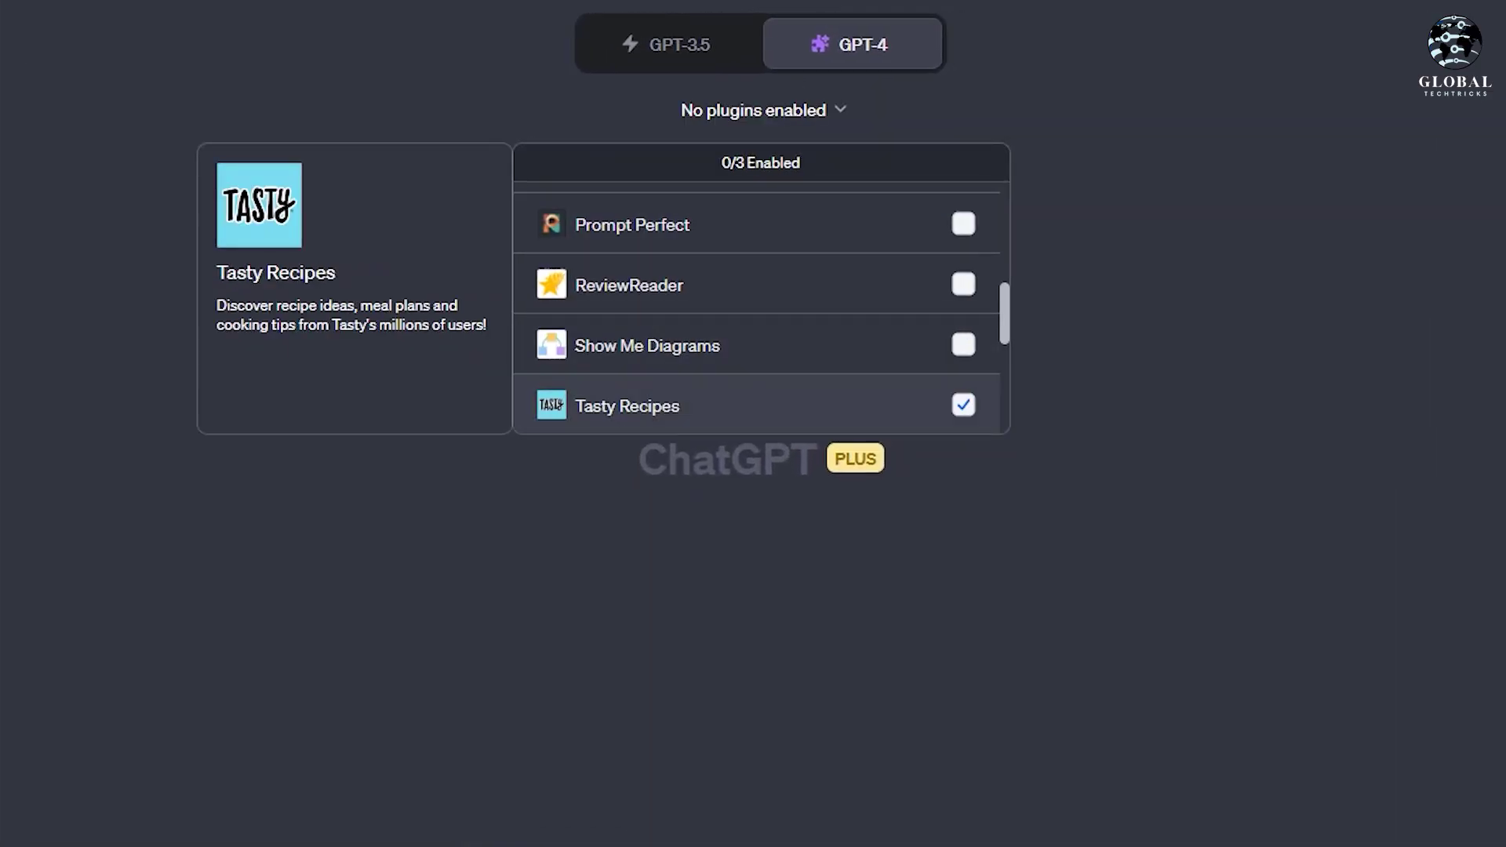
{"action": "key", "text": "Down"}
{"action": "key", "text": "Down"}
{"action": "key", "text": "Down"}
{"action": "key", "text": "Down"}
{"action": "key", "text": "Down"}
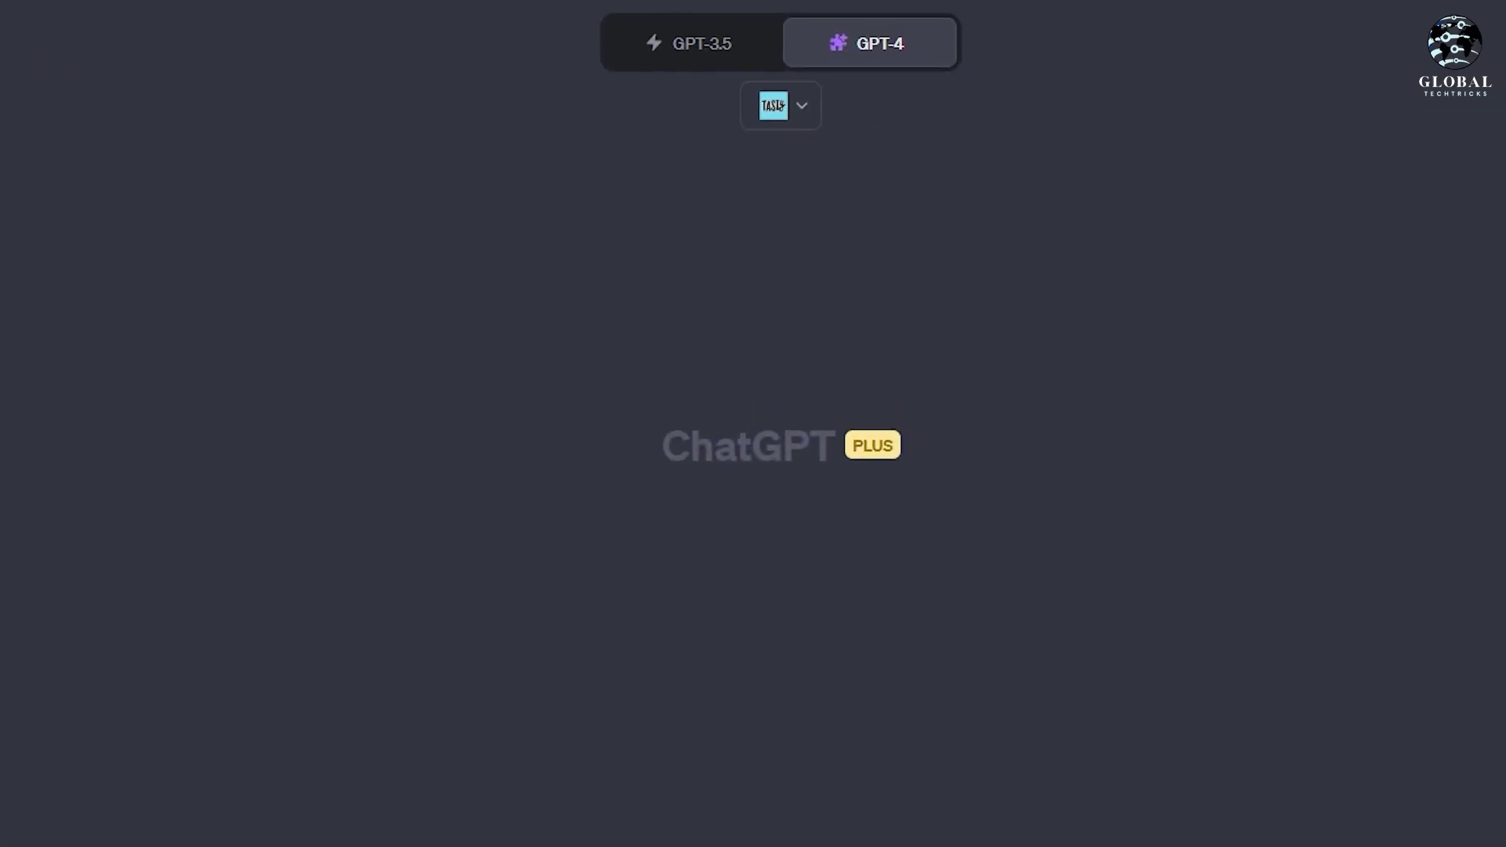
With VoxScript enabled, copy the Microsoft Kosmos 2 YouTube video's URL
{"action": "scroll", "coordinate": [753, 406], "scroll_direction": "down", "scroll_amount": 3}
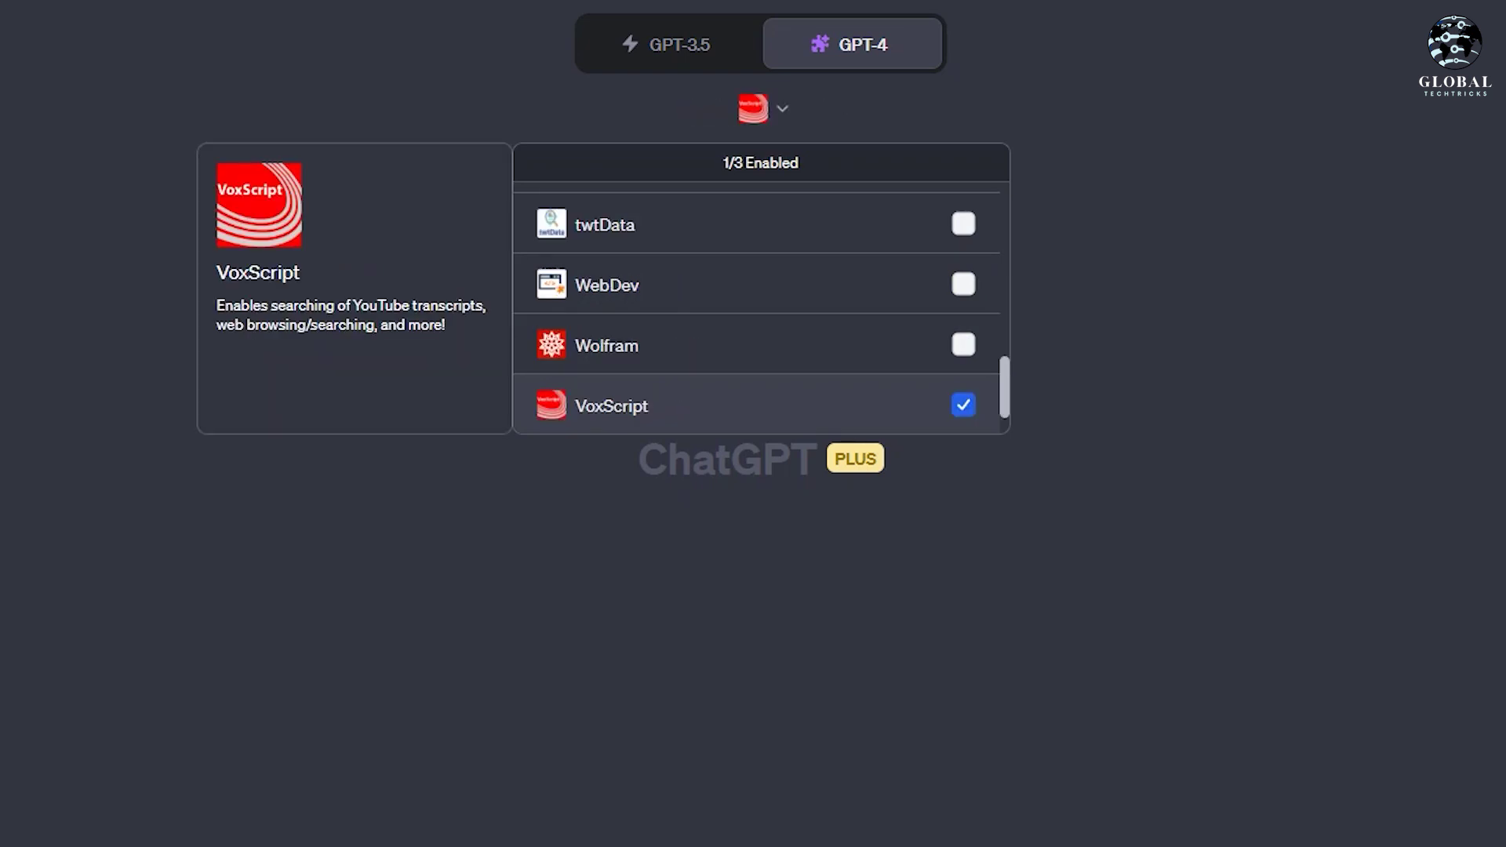
{"action": "key", "text": "Escape"}
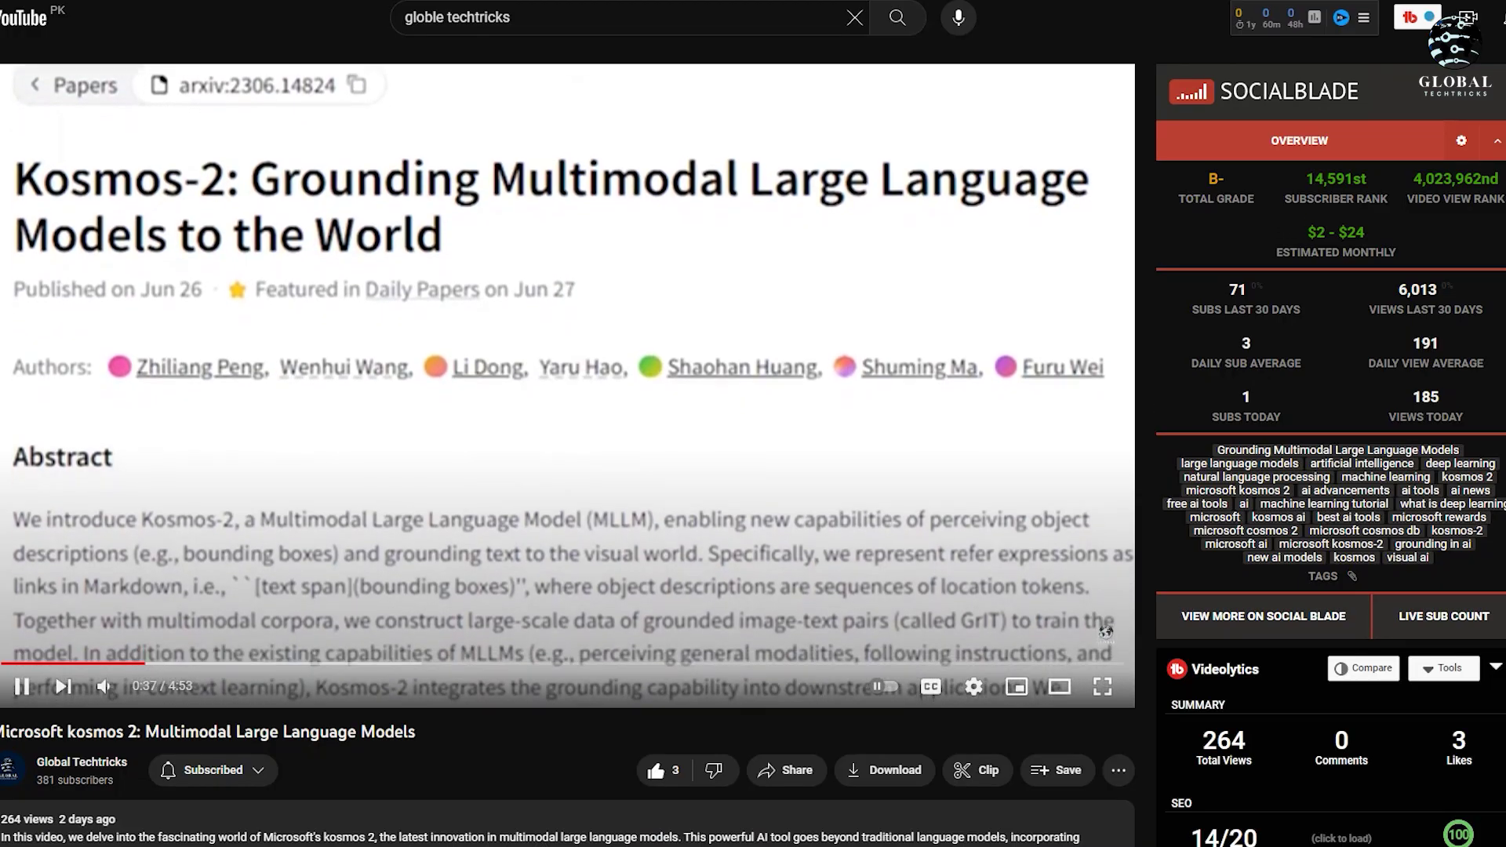
{"action": "right_click", "coordinate": [820, 340]}
{"action": "left_click", "coordinate": [902, 400]}
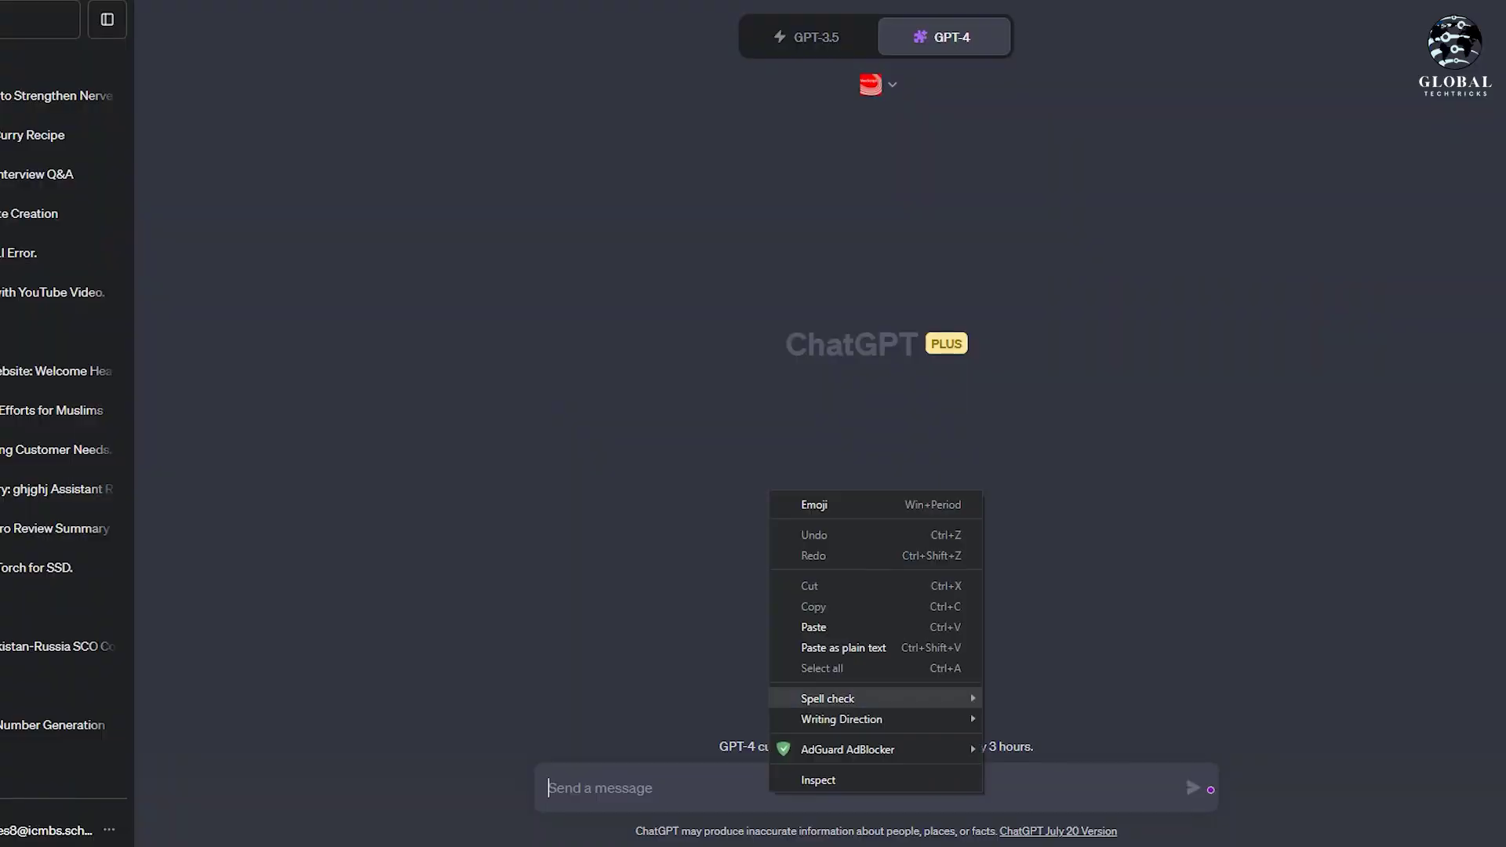
Send the Kosmos 2 video link to ChatGPT for a VoxScript summary with SEO tags
{"action": "left_click", "coordinate": [807, 619]}
{"action": "key", "text": "Return"}
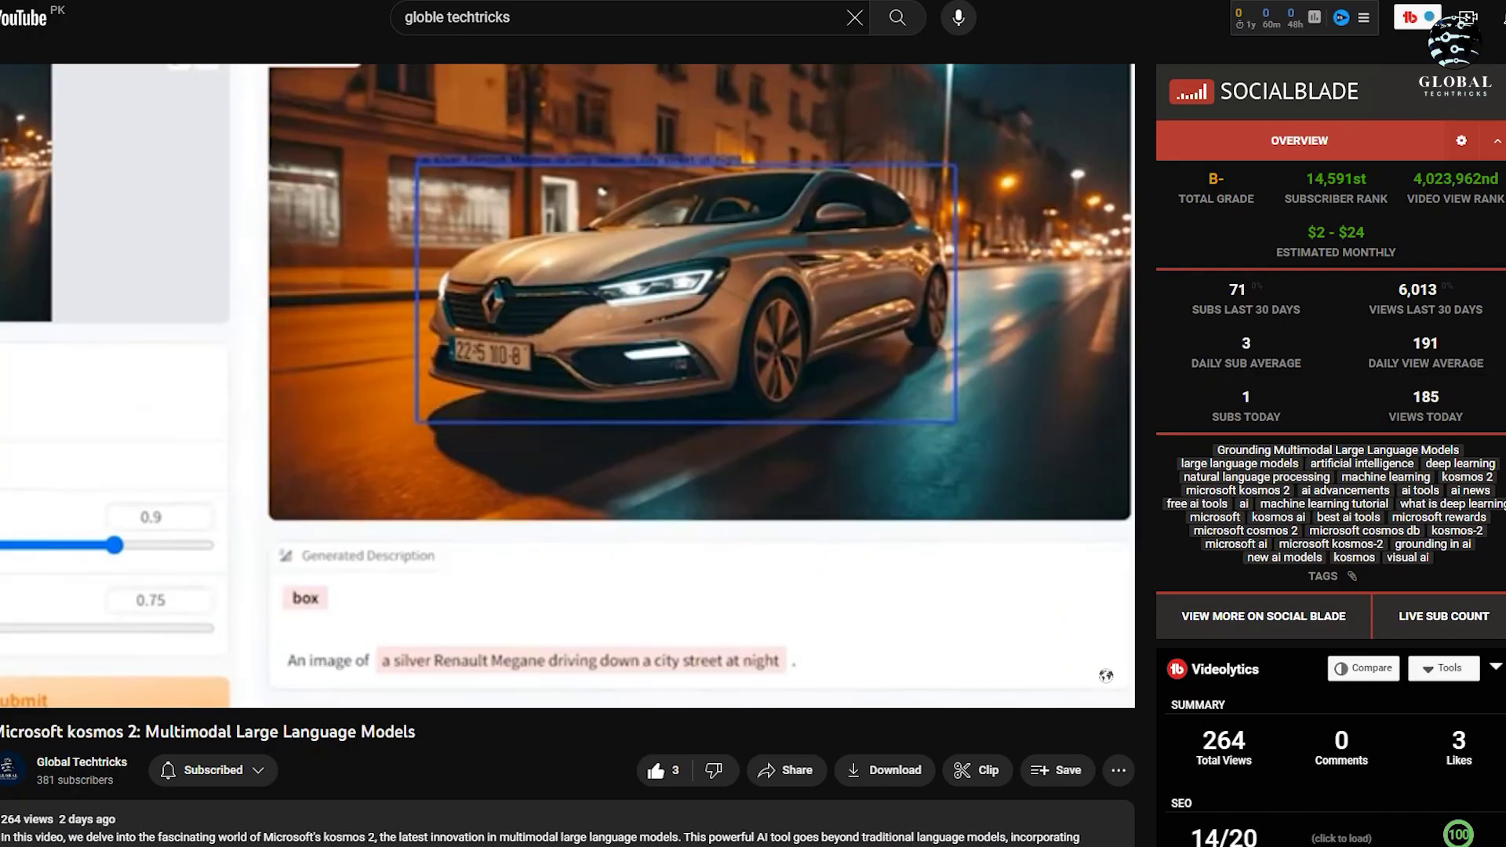
{"action": "key", "text": "super+v"}
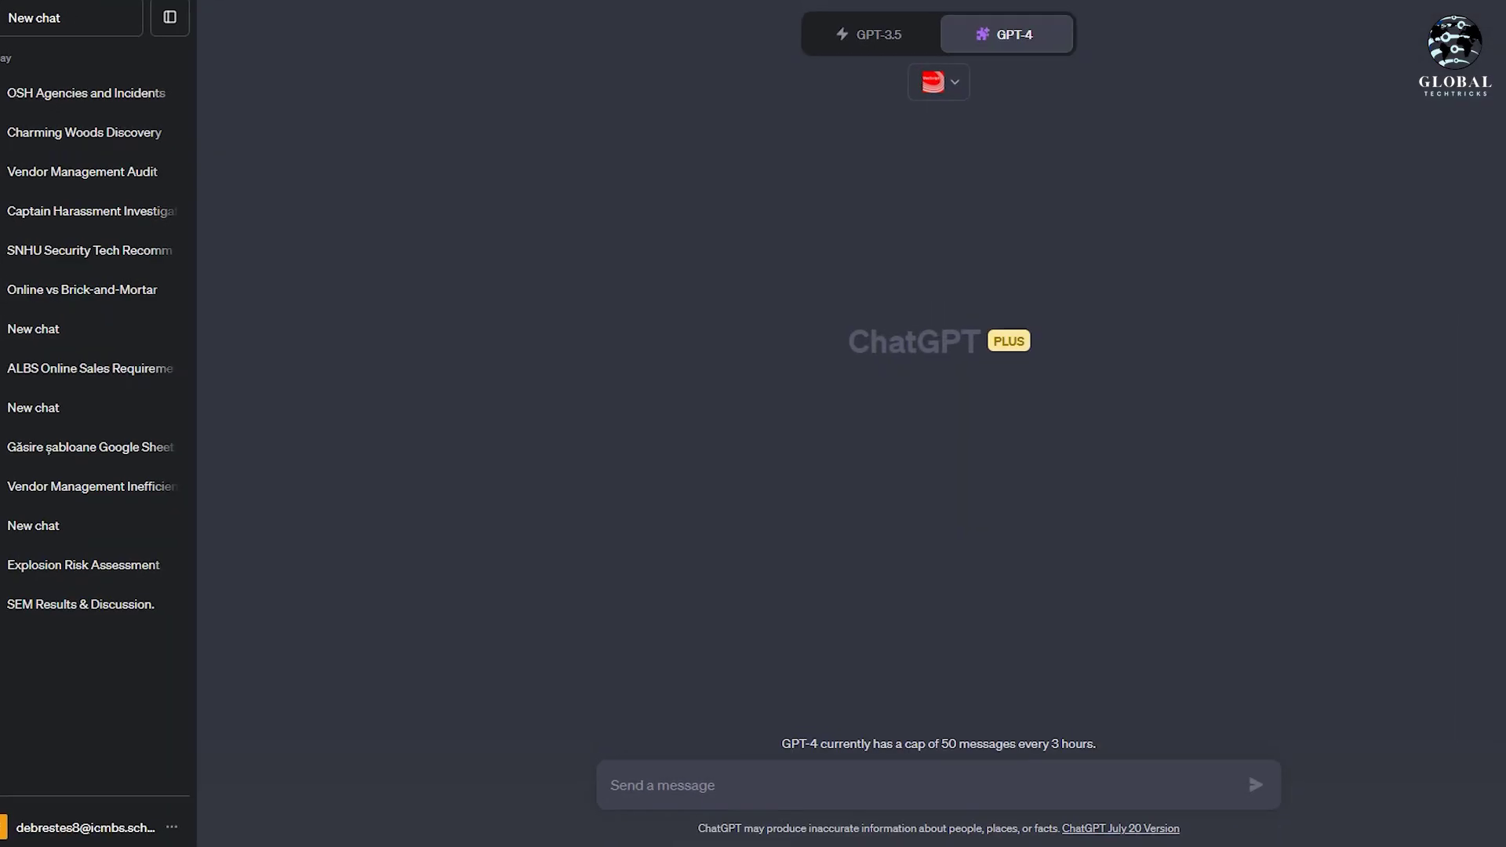
Make Expedia the enabled plugin and start typing 'find me the best deal on a hotel in new york'
{"action": "left_click", "coordinate": [939, 81]}
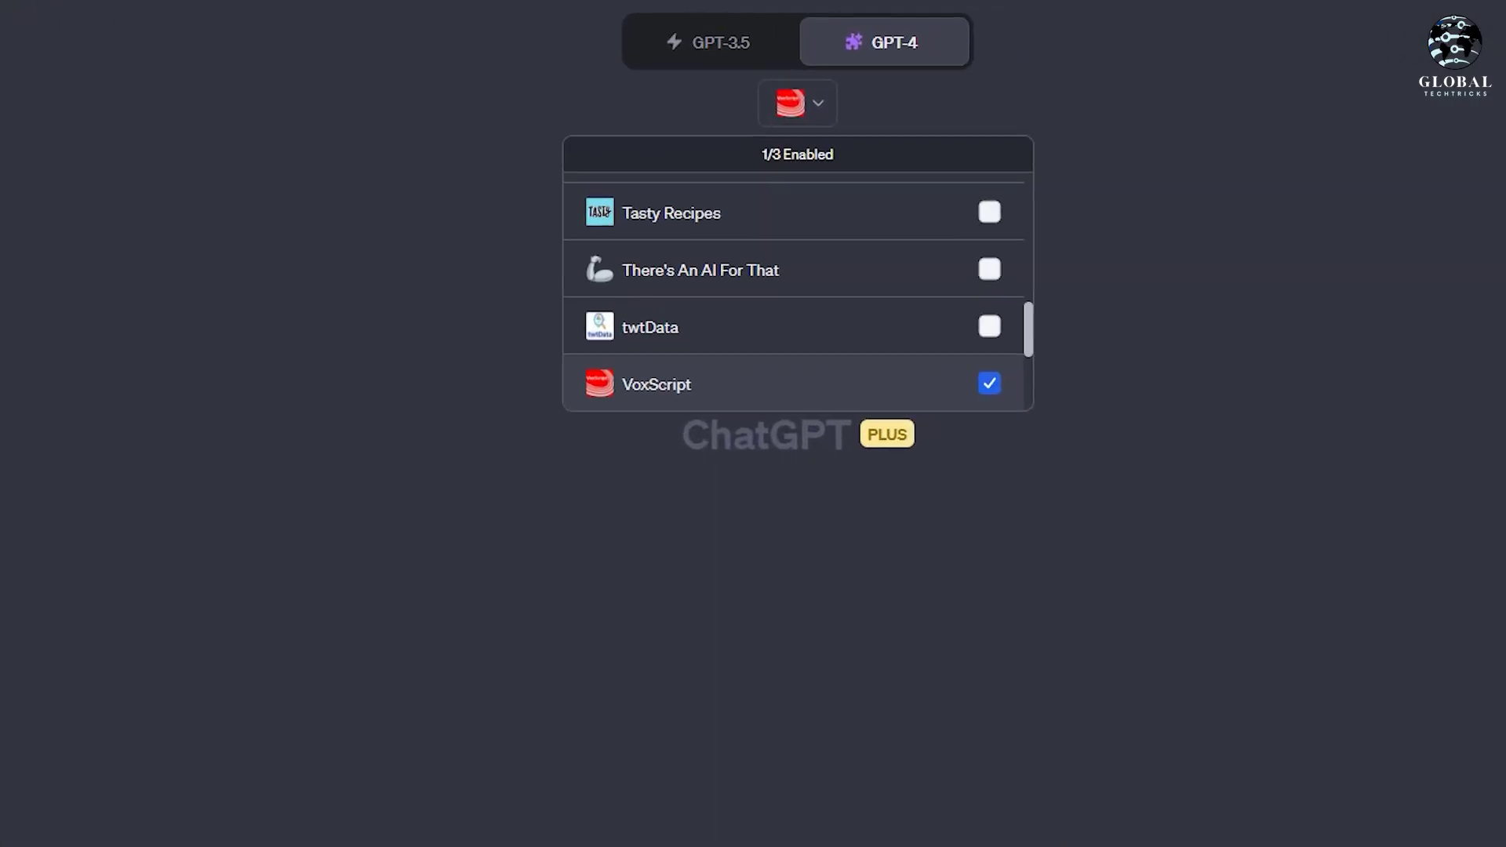
{"action": "scroll", "coordinate": [938, 234], "scroll_direction": "down", "scroll_amount": 3}
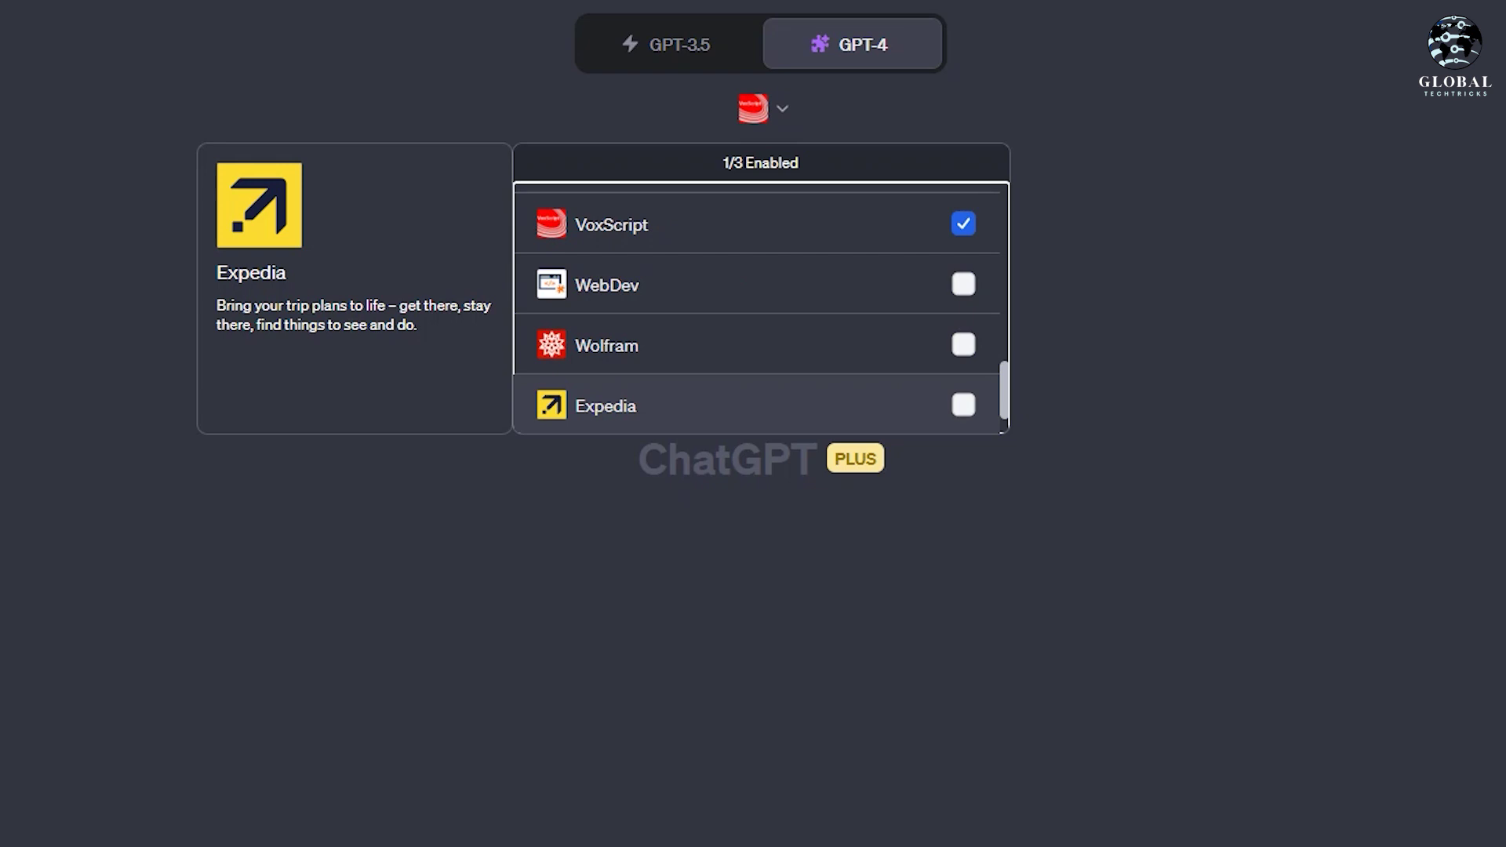
{"action": "left_click", "coordinate": [963, 405]}
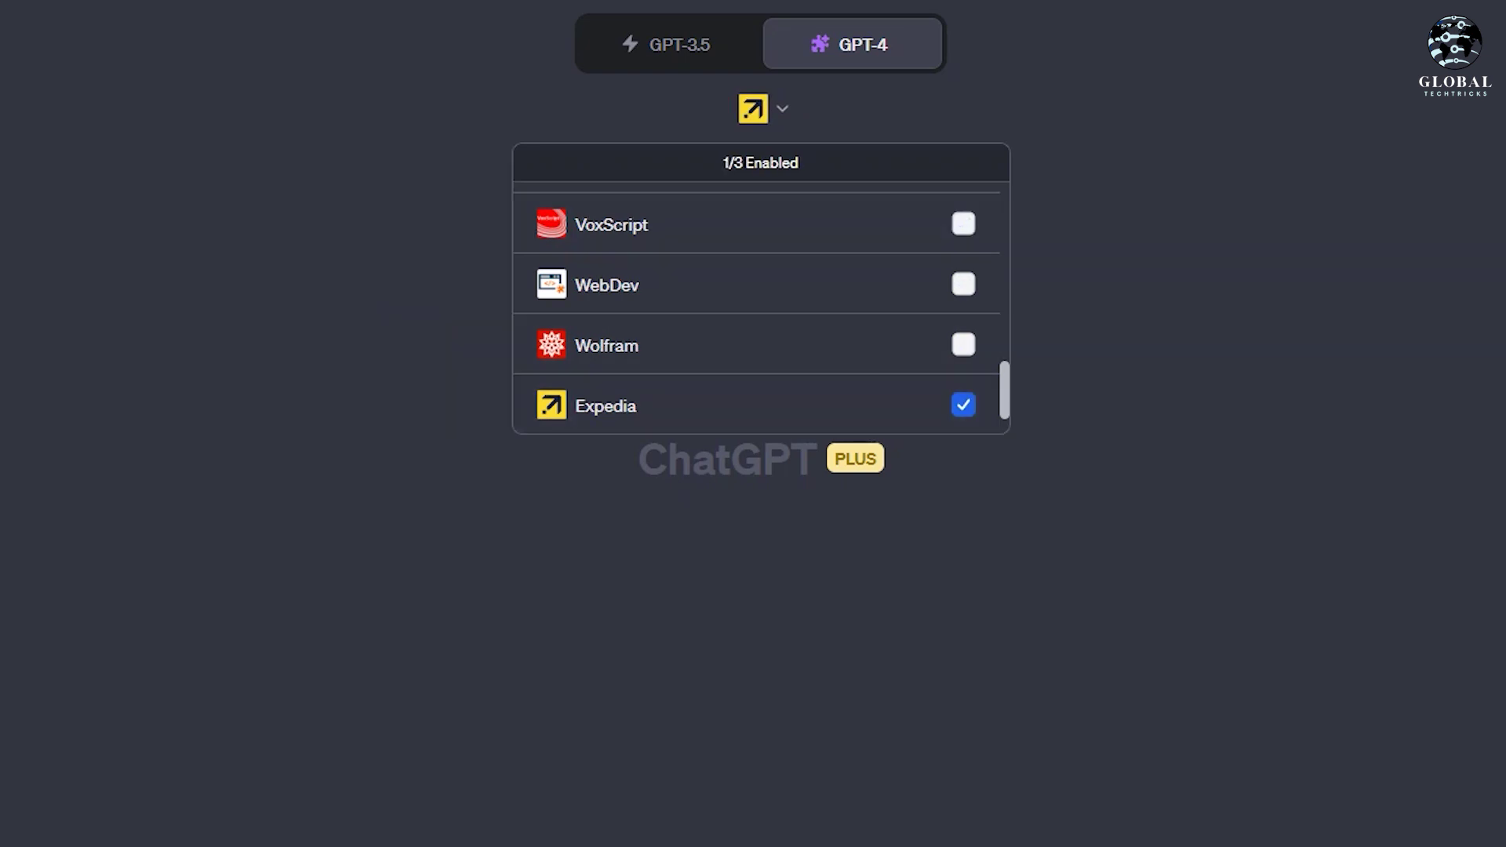
{"action": "key", "text": "Escape"}
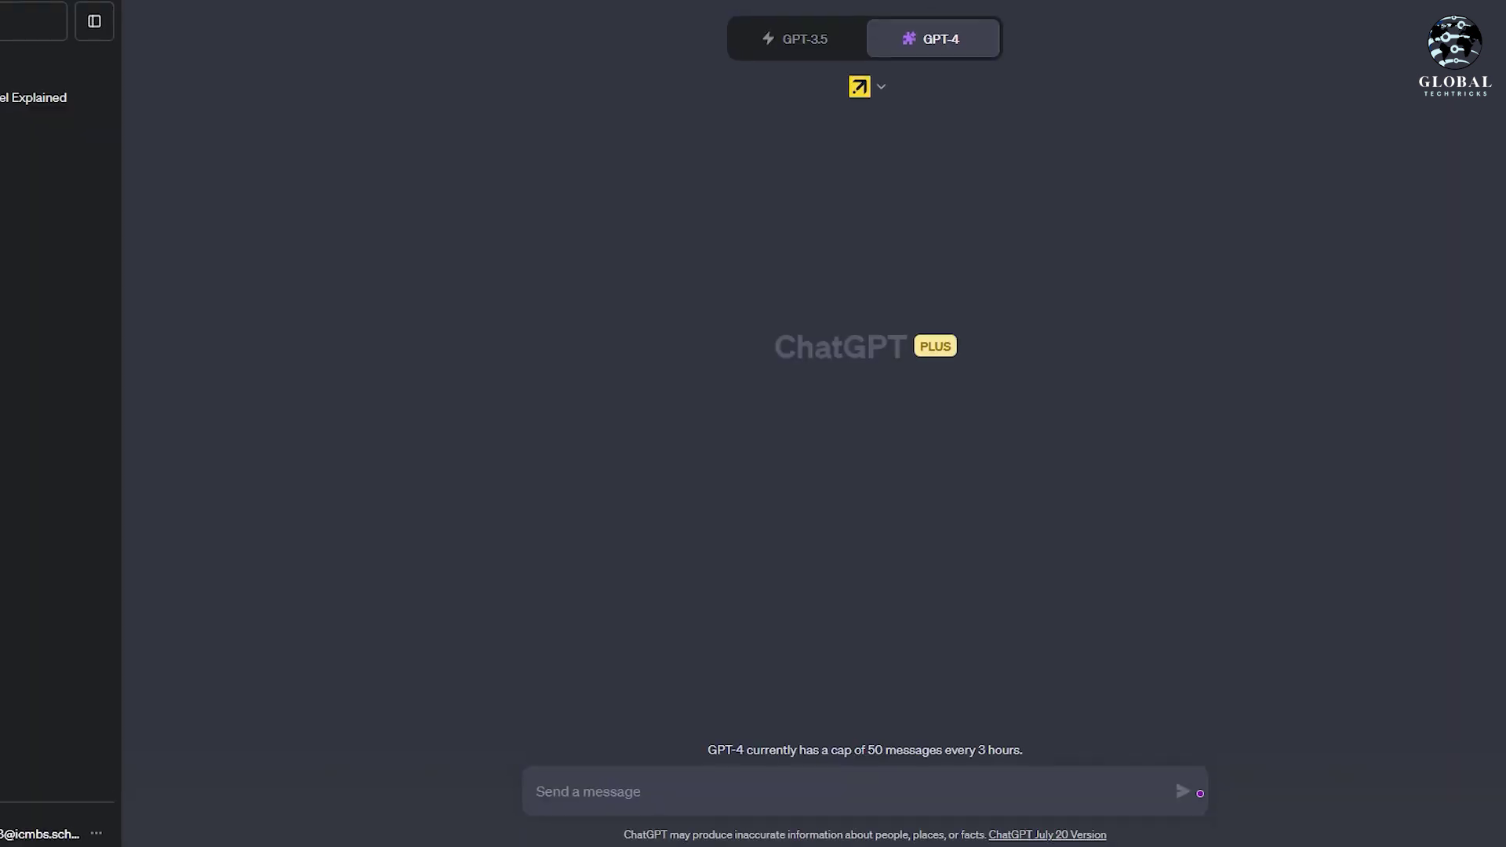
{"action": "type", "text": "find me the best deal on a hotel in ne"}
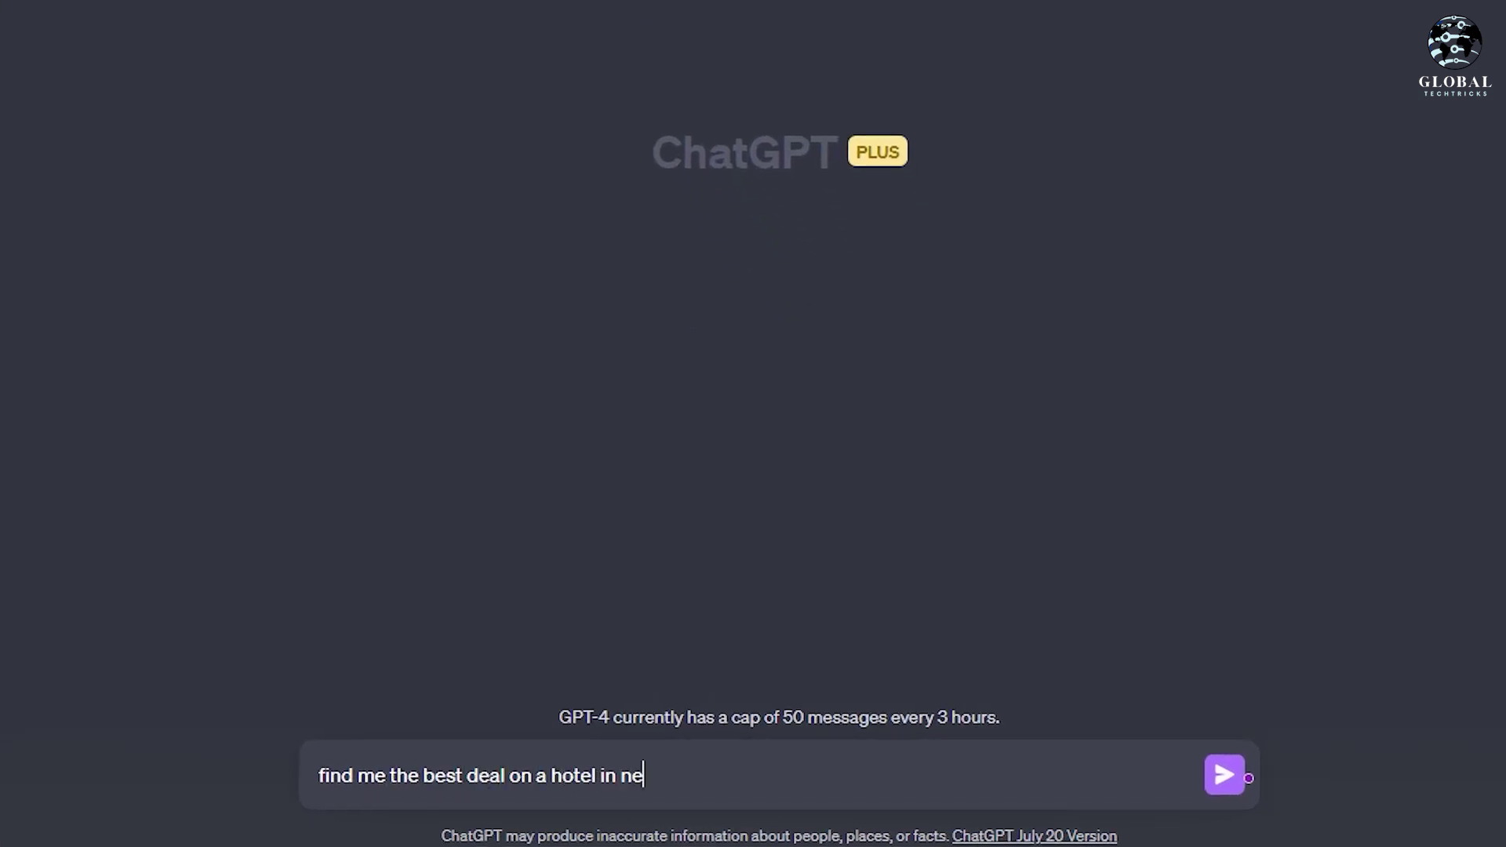
{"action": "type", "text": "w york"}
Send the prompt 'find me the best deal on a hotel in new york' to Expedia
{"action": "key", "text": "Return"}
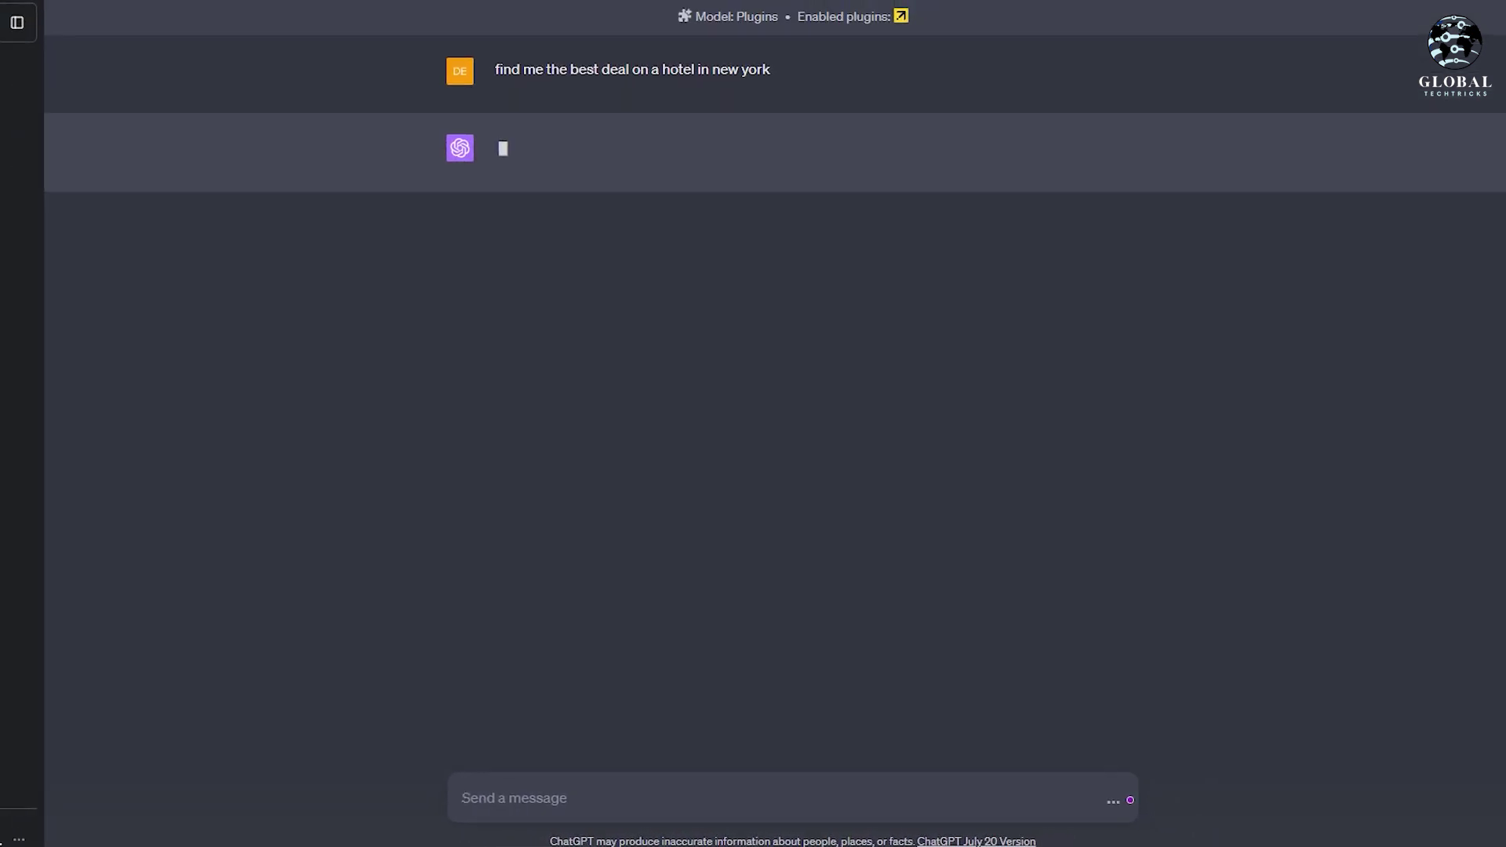